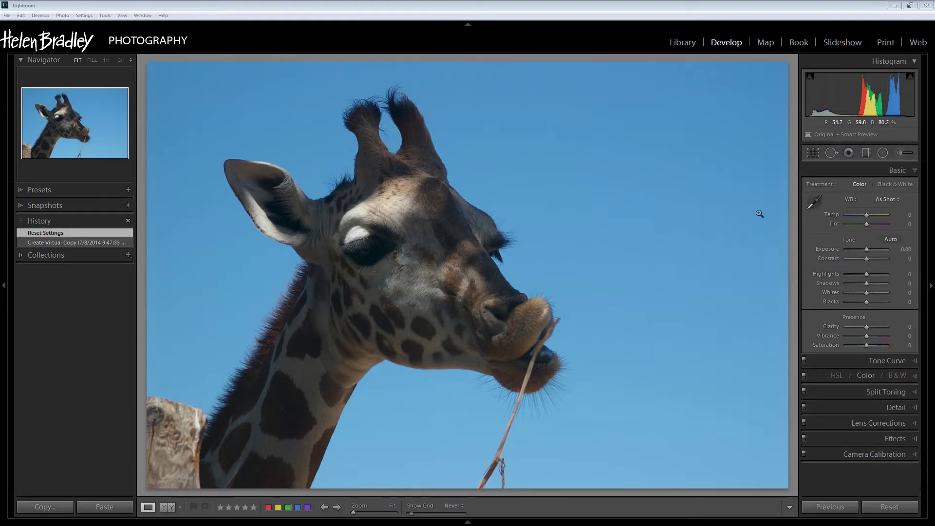
- Brighten the giraffe photo by setting the Exposure to +1.19 in the basic adjustments
click(862, 171)
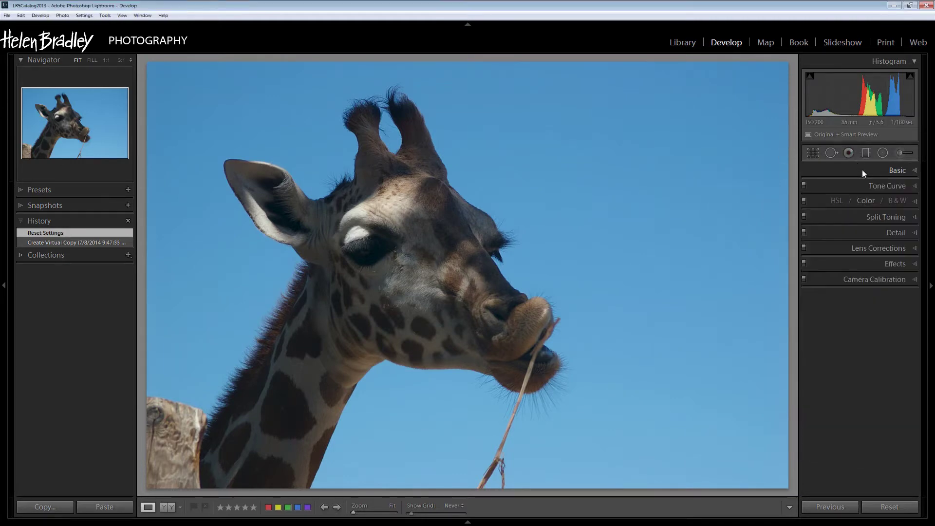
click(908, 170)
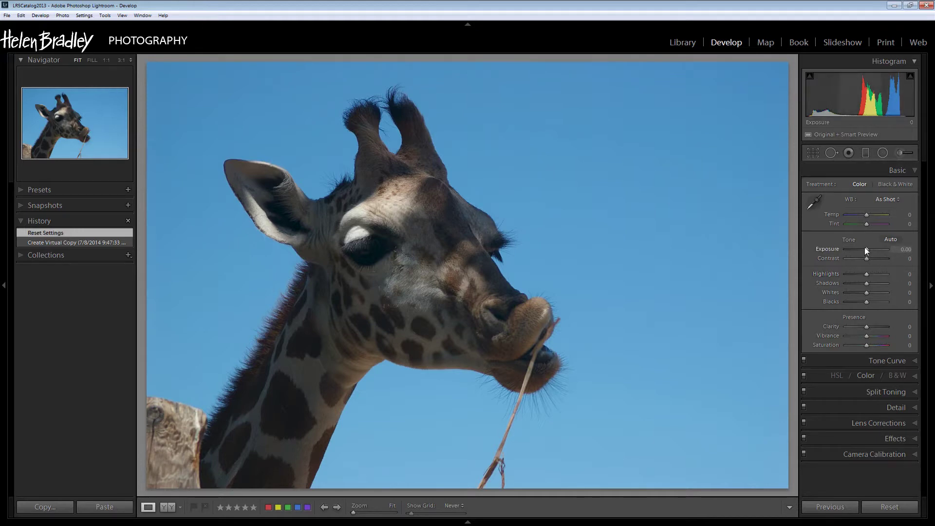
drag(867, 251, 872, 252)
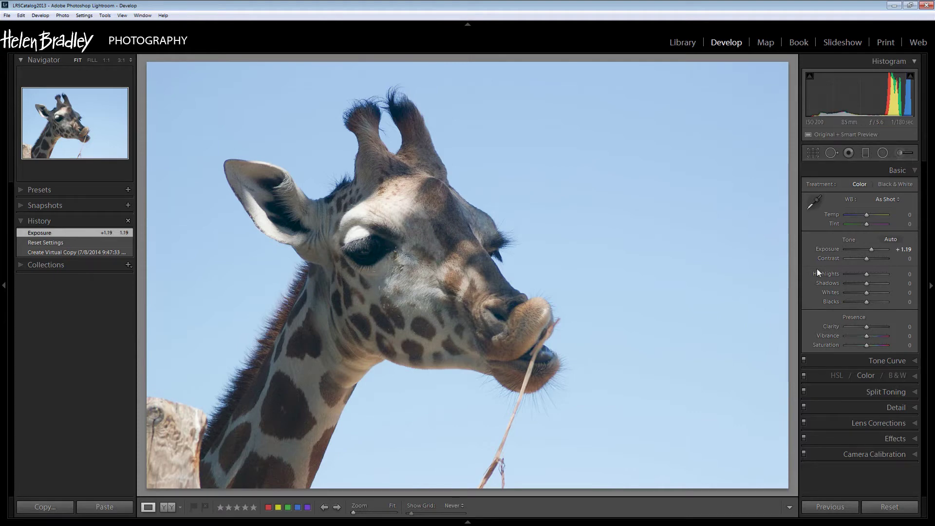
- Sample neutral white balance points on the giraffe's forehead and ear, finishing on the pale fur inside the ear
click(812, 201)
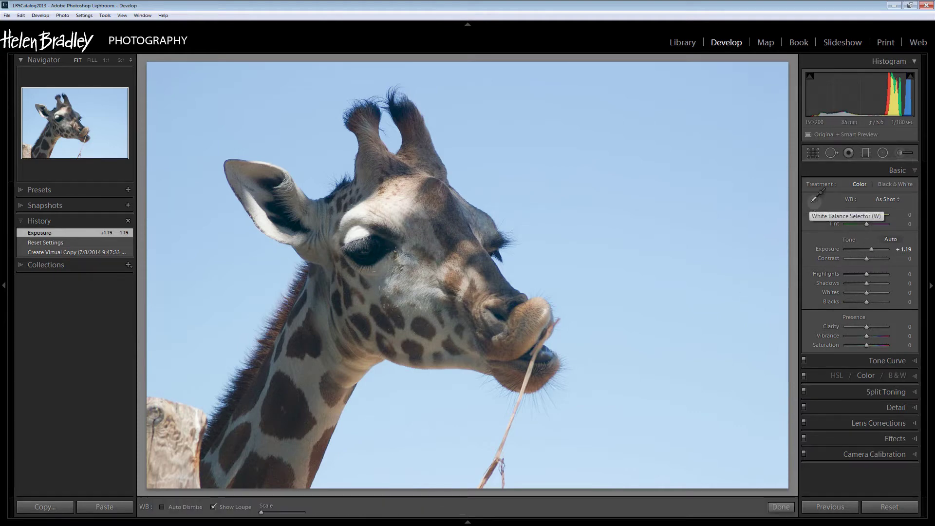
click(359, 210)
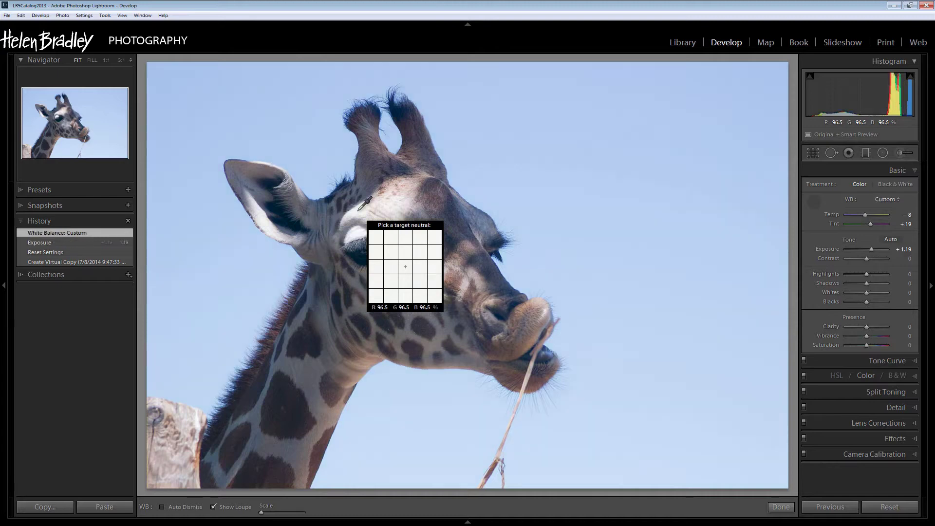
click(260, 210)
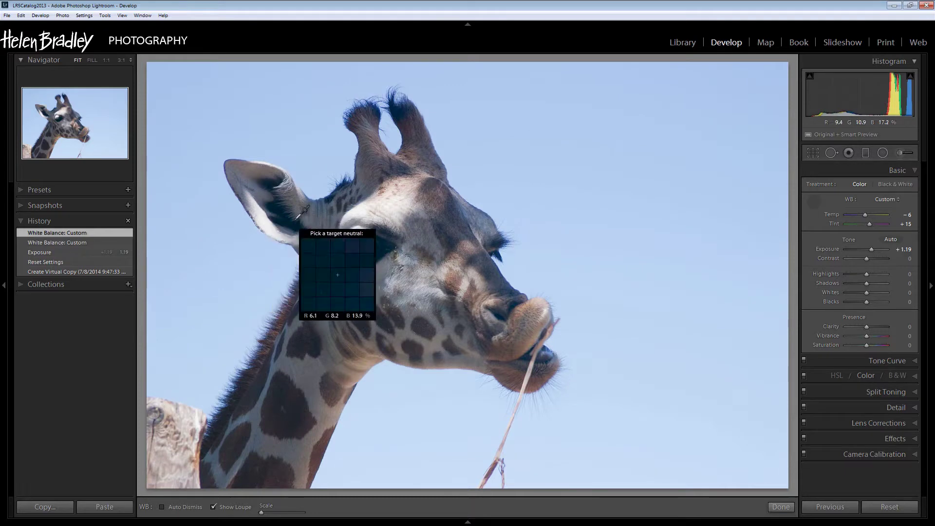
click(404, 199)
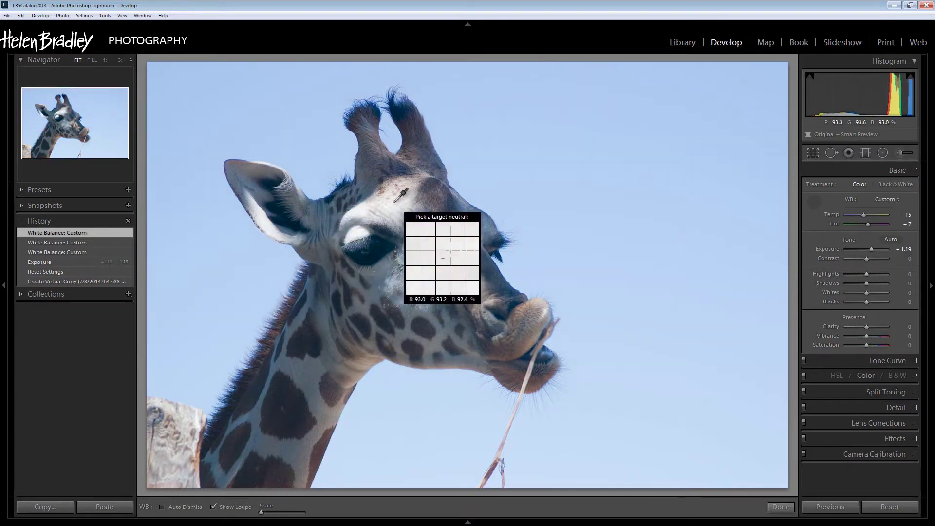
click(266, 219)
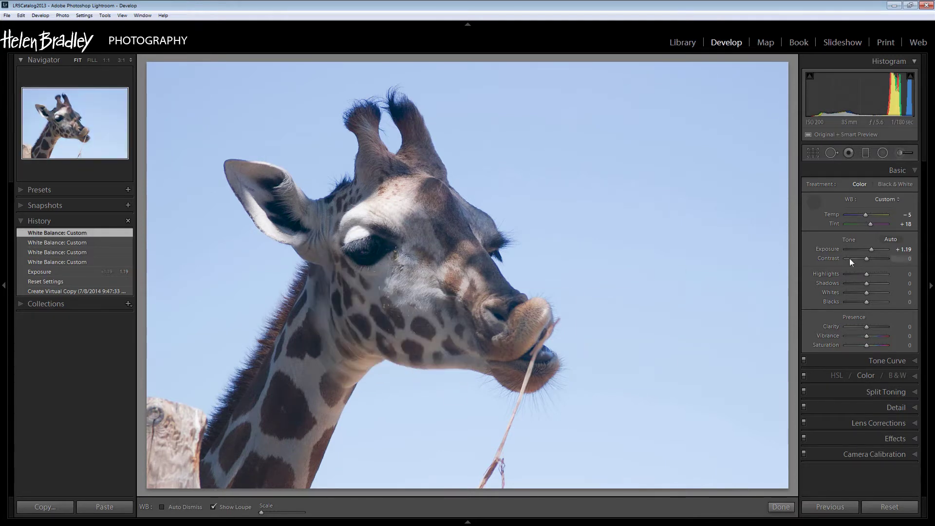
click(813, 203)
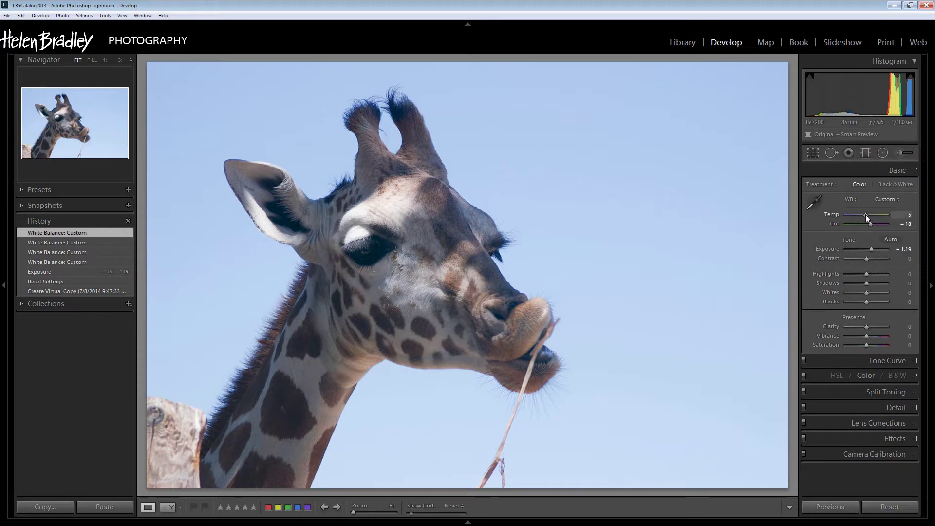
- Warm the custom white balance by setting Temp to +5, and check the available white balance presets
drag(866, 215, 867, 214)
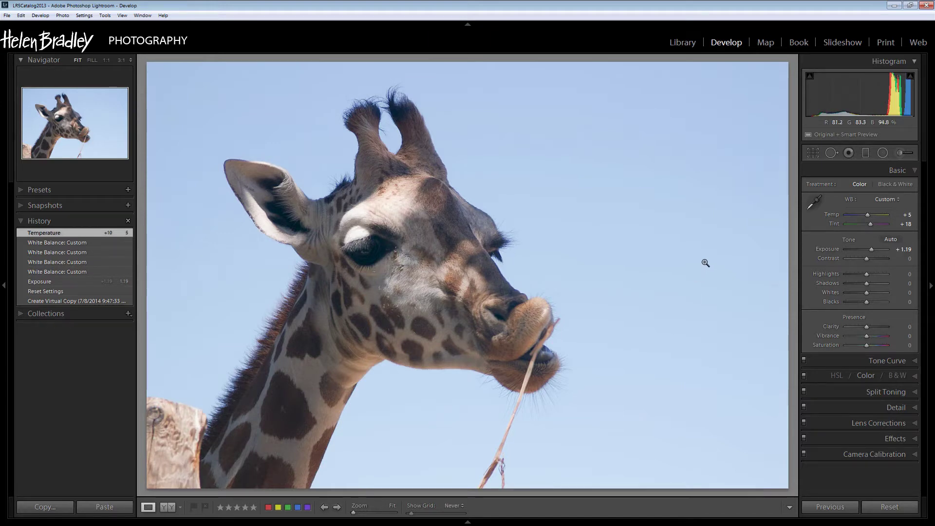
click(881, 197)
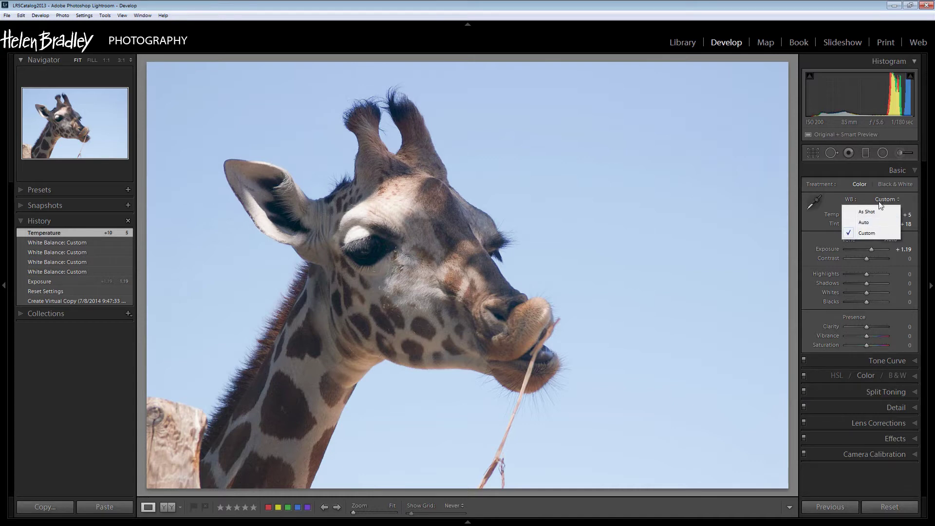
click(893, 197)
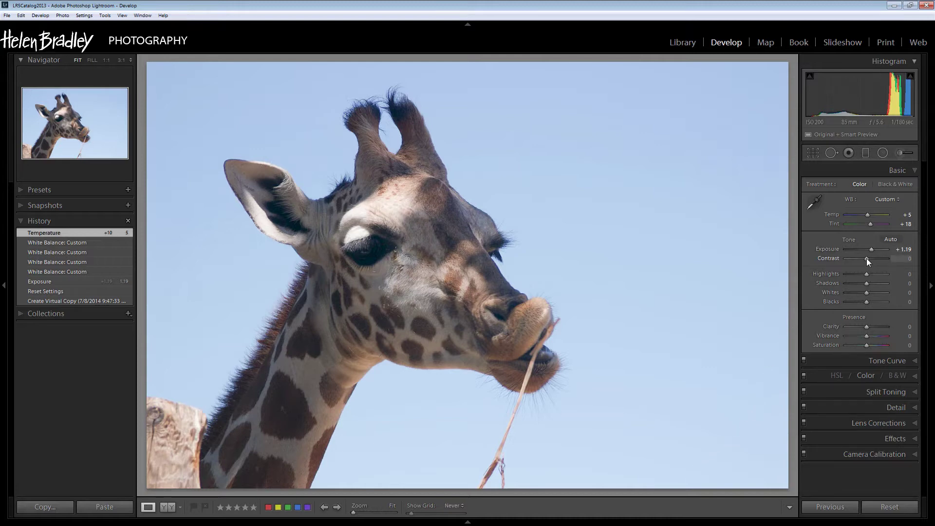
- Set the photo's Contrast to +29, Clarity to +33 and Vibrance to +29
drag(867, 259, 872, 259)
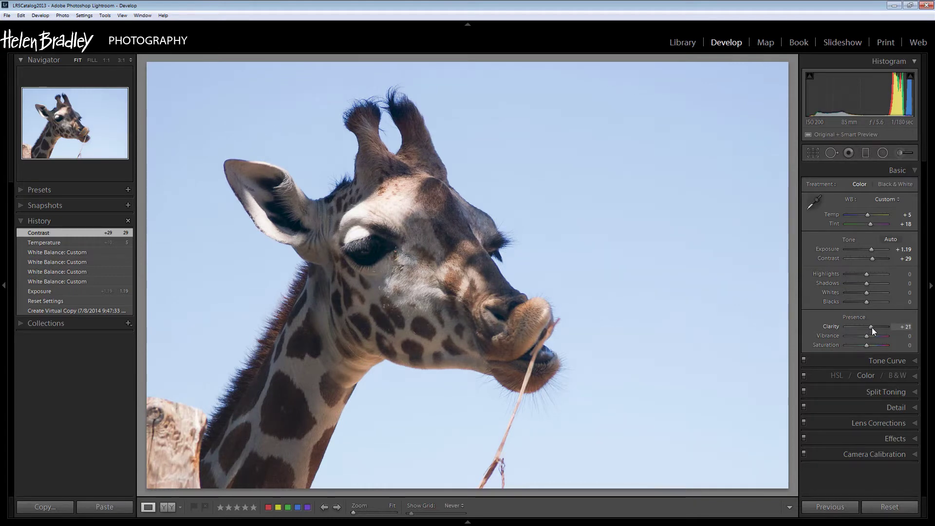
drag(873, 329, 867, 329)
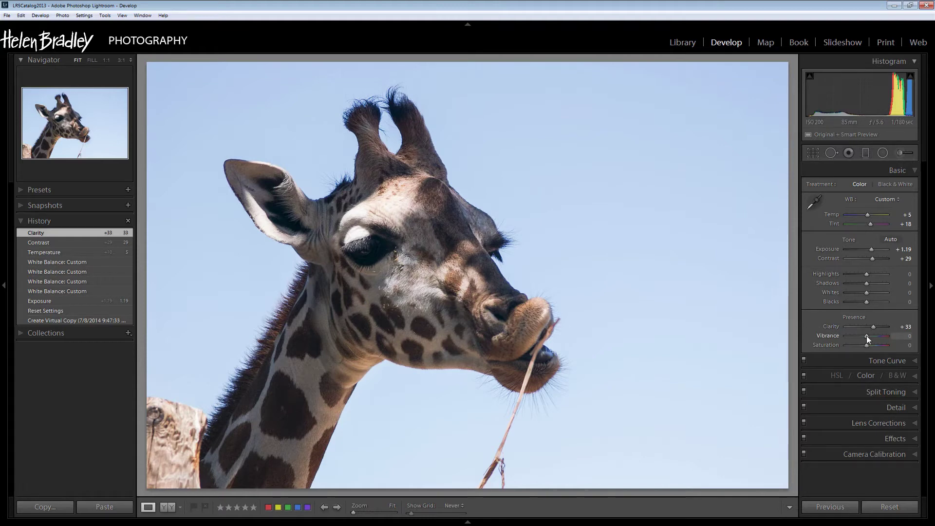
drag(866, 335, 871, 335)
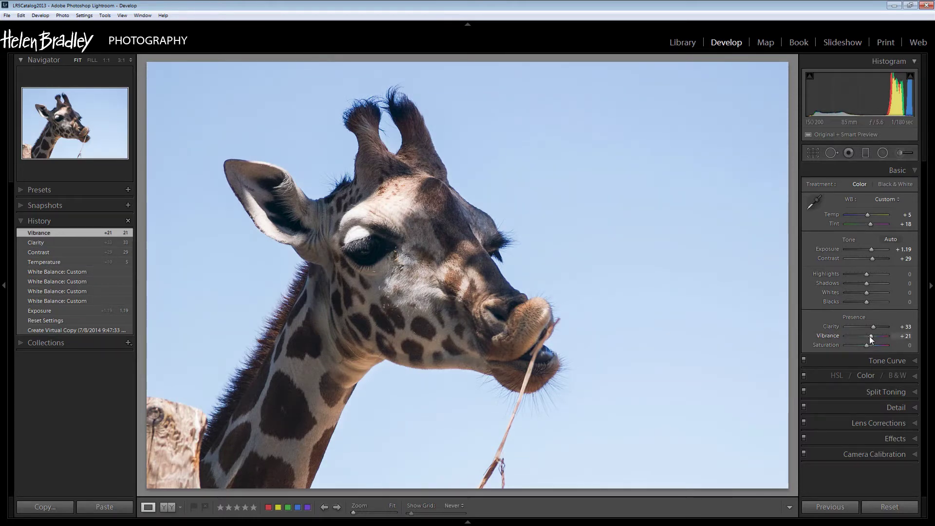
drag(871, 336, 873, 337)
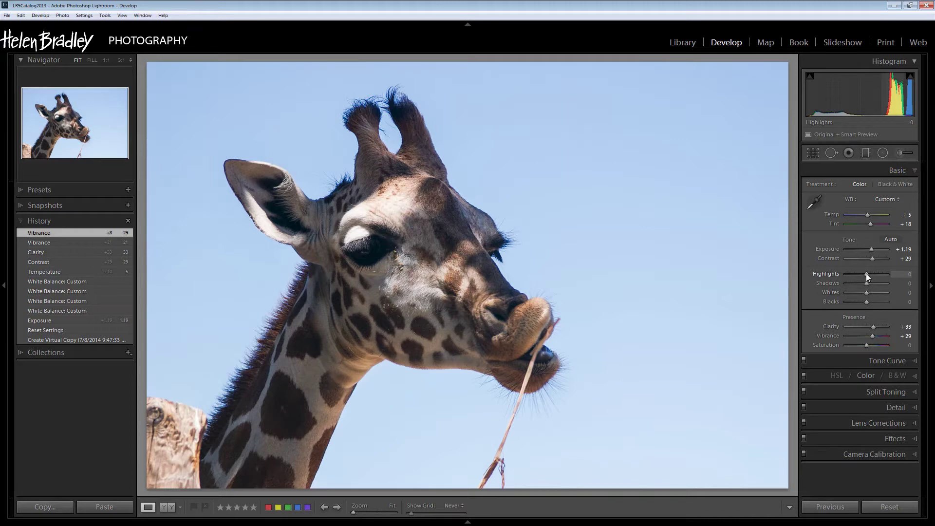
- Set Highlights to -14, Shadows to +52, Whites to -2 and Blacks to +29, and raise Clarity to +43
mouse_move(866, 273)
mouse_down()
mouse_move(857, 277)
mouse_move(877, 285)
mouse_up()
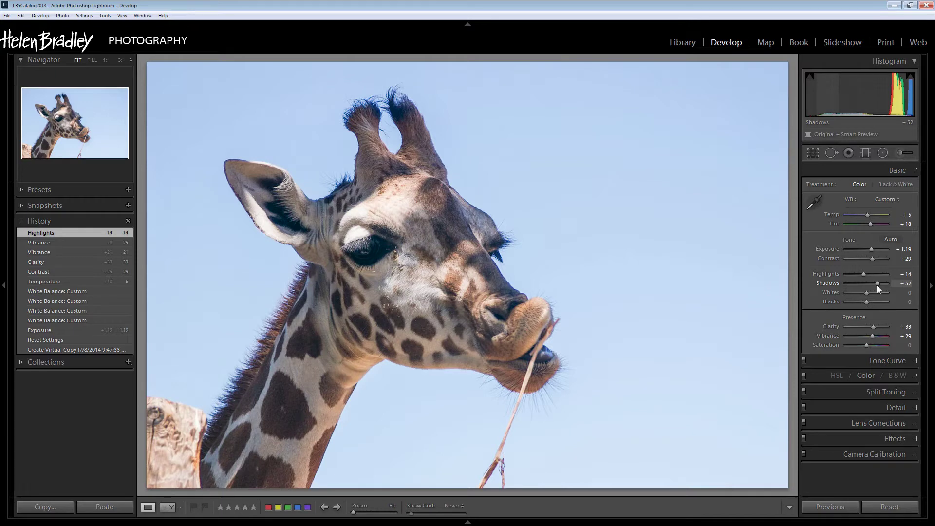
drag(876, 285, 877, 285)
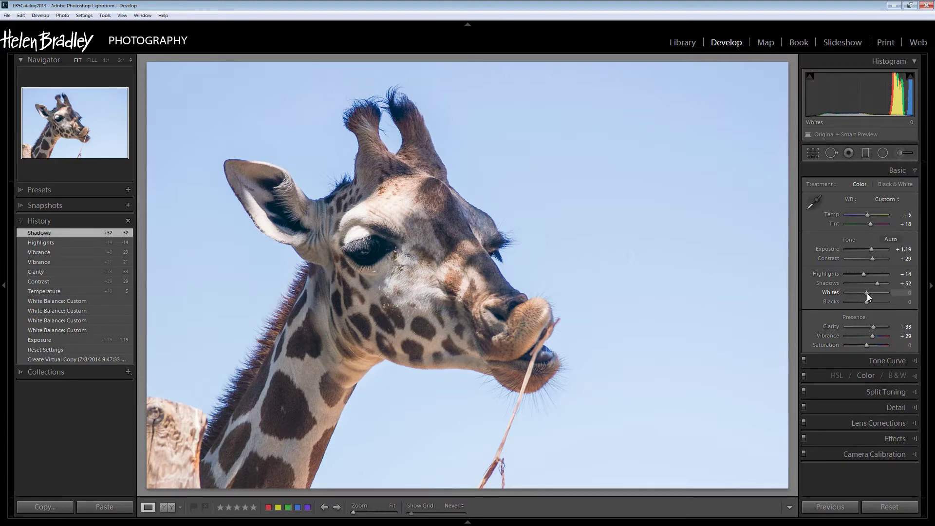
drag(867, 293, 875, 326)
drag(874, 327, 874, 326)
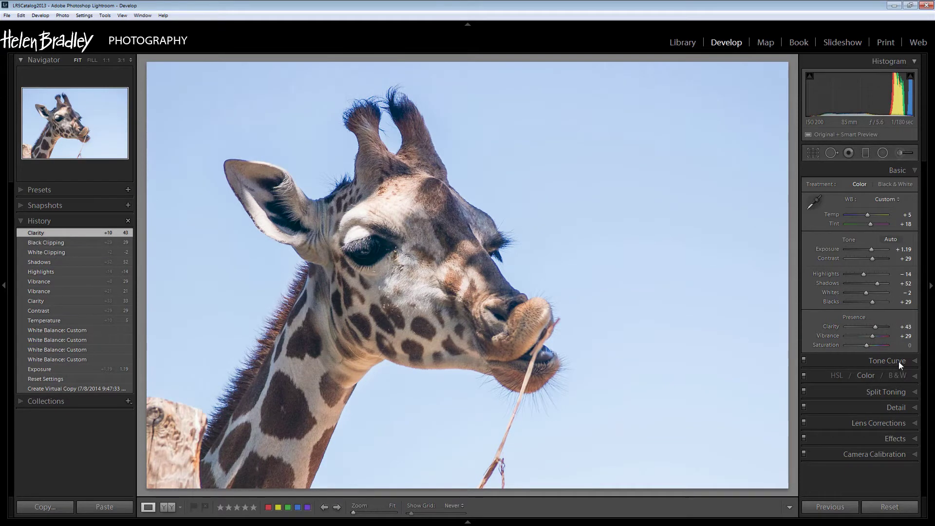
- Compare the Medium Contrast and Strong Contrast point curves in the tone curve settings and apply Medium Contrast
click(899, 361)
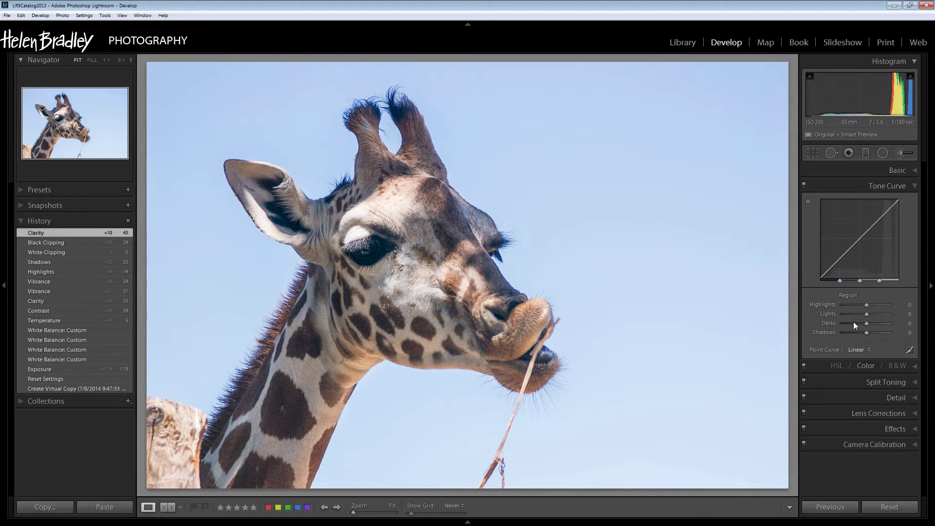
click(859, 350)
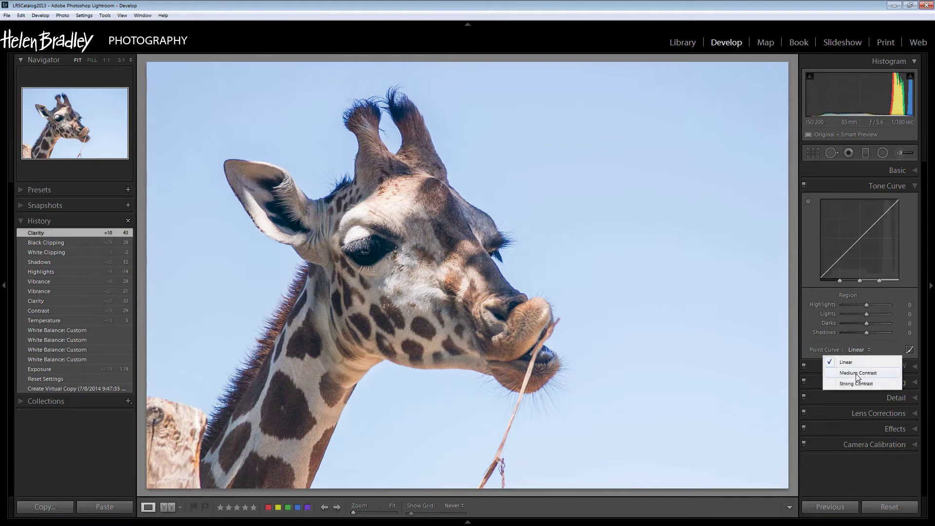
click(856, 374)
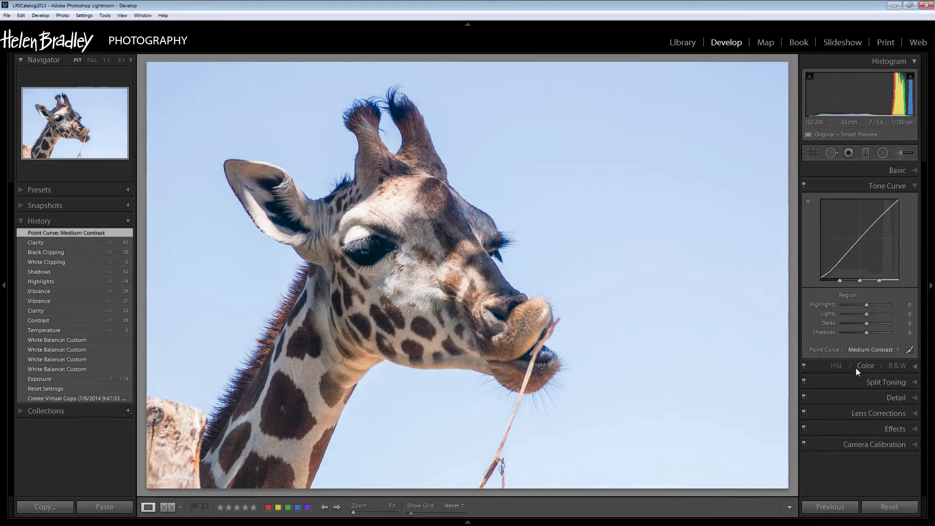
click(866, 349)
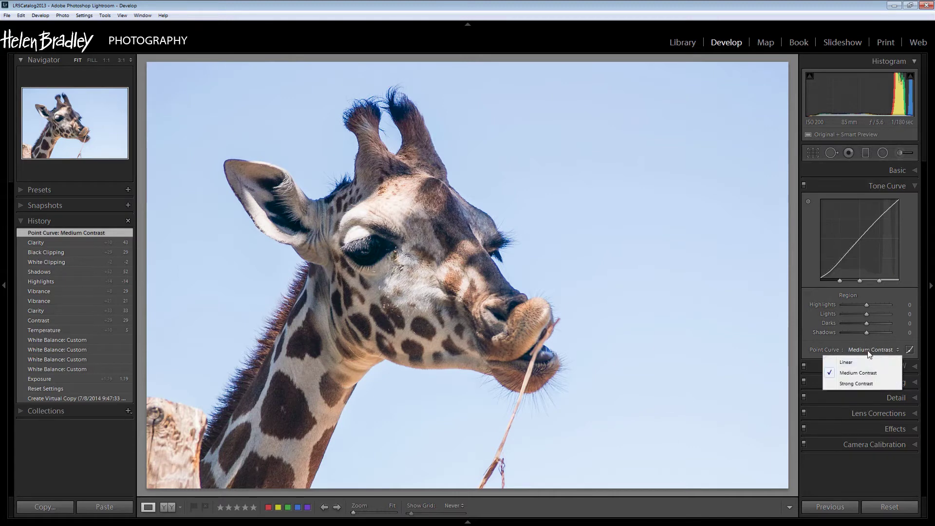
click(859, 384)
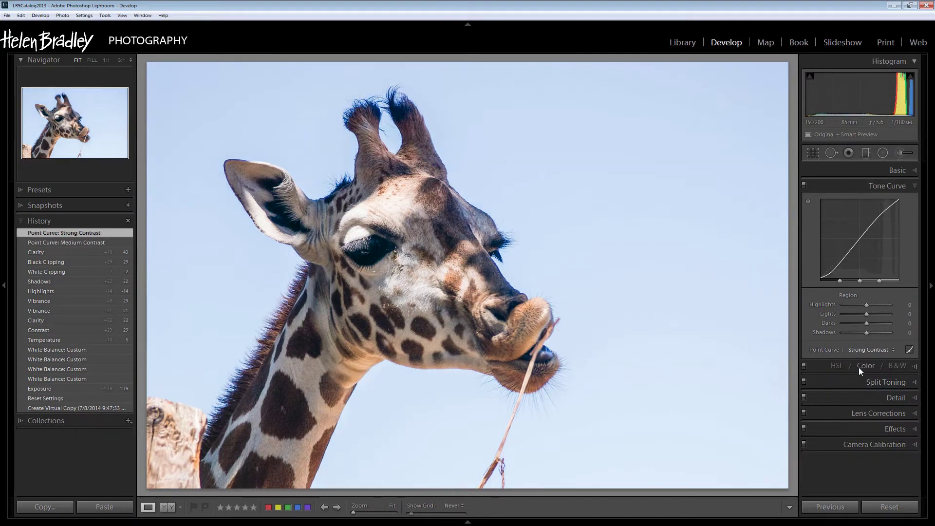
click(862, 349)
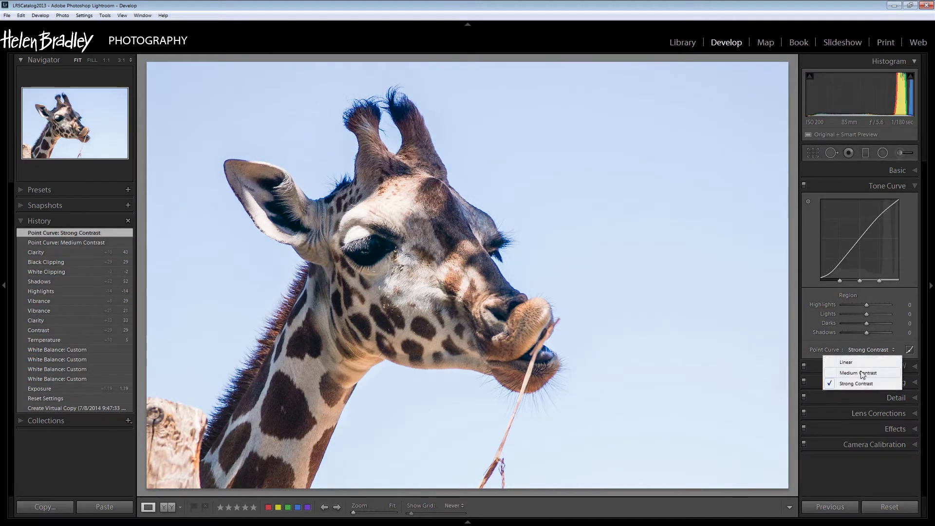
click(860, 370)
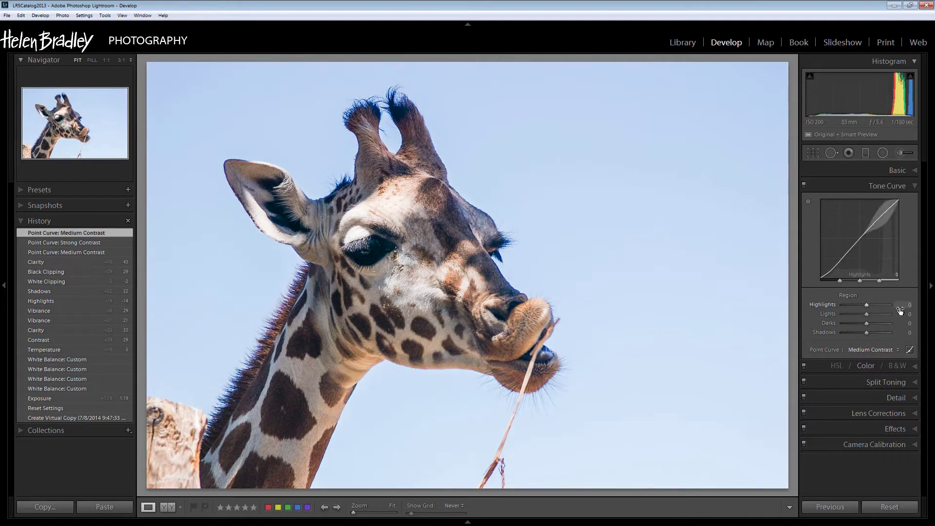
click(910, 186)
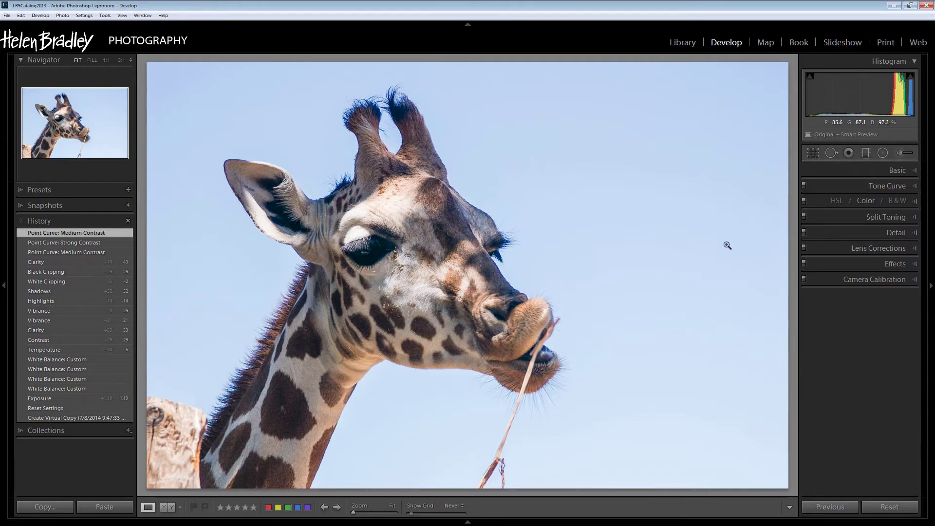
- In the per-color adjustments, set the Blue saturation to +44 and the Blue luminance to +2
click(867, 201)
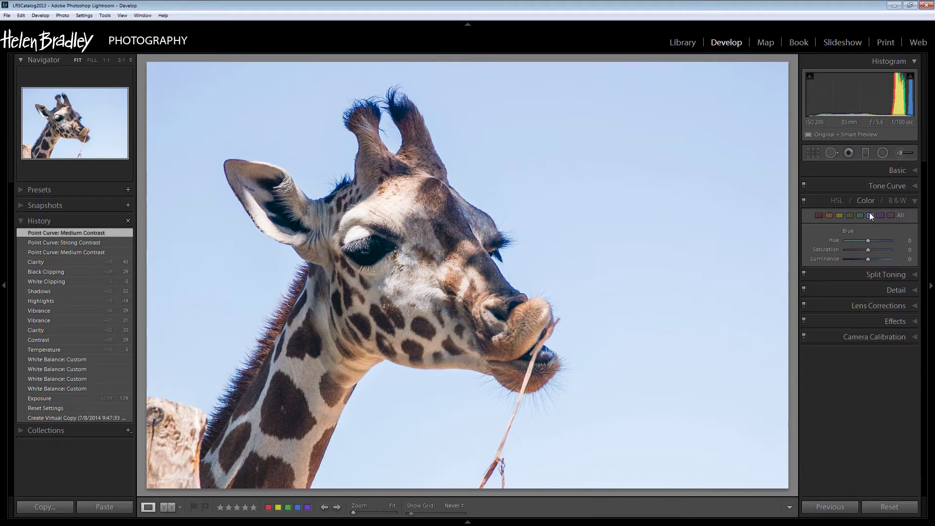
click(870, 215)
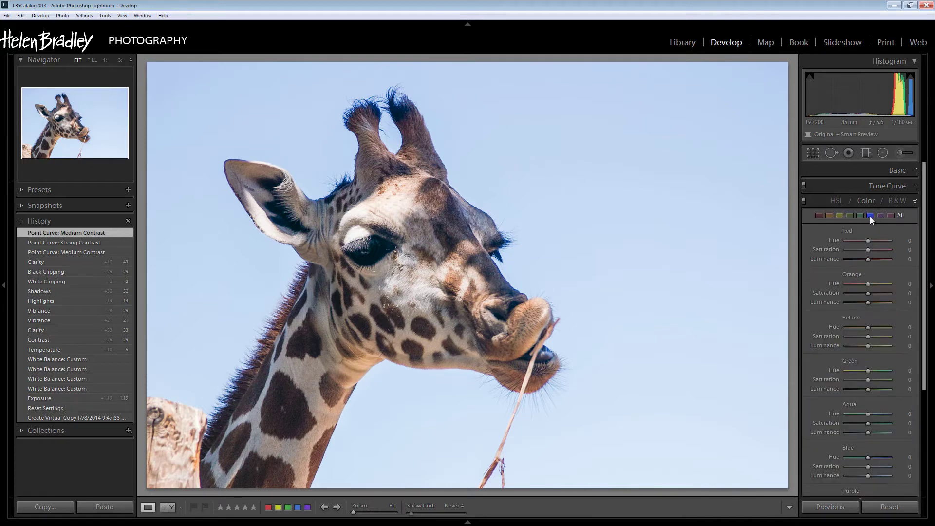
click(870, 216)
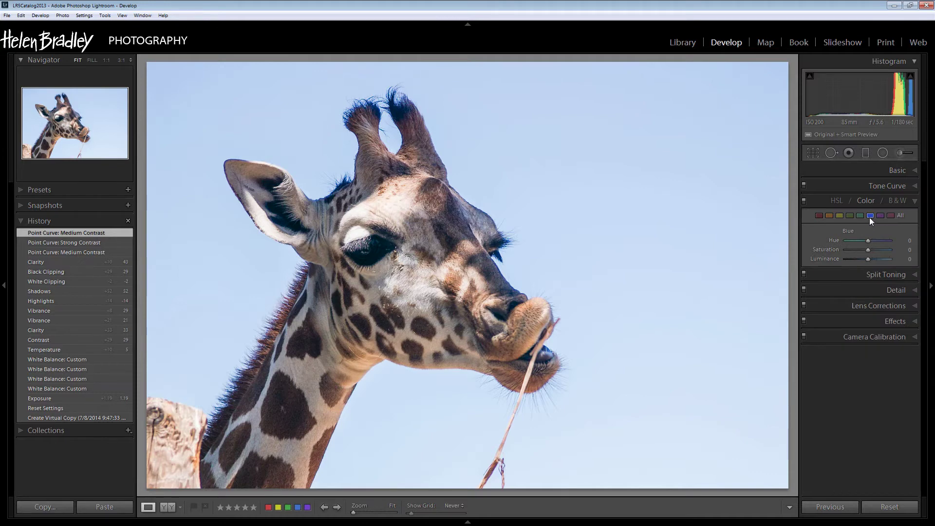
click(834, 201)
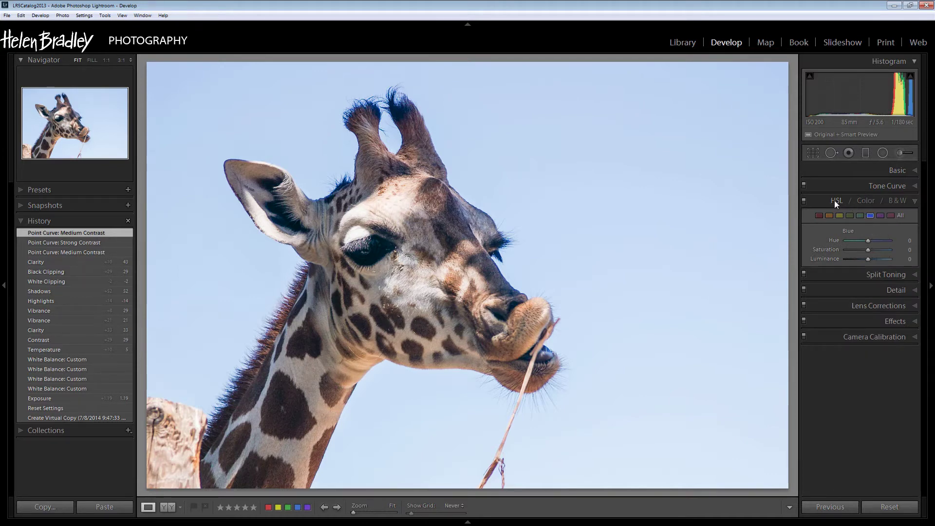
click(864, 201)
mouse_move(867, 249)
mouse_down()
mouse_move(879, 251)
mouse_move(870, 260)
mouse_move(878, 249)
mouse_up()
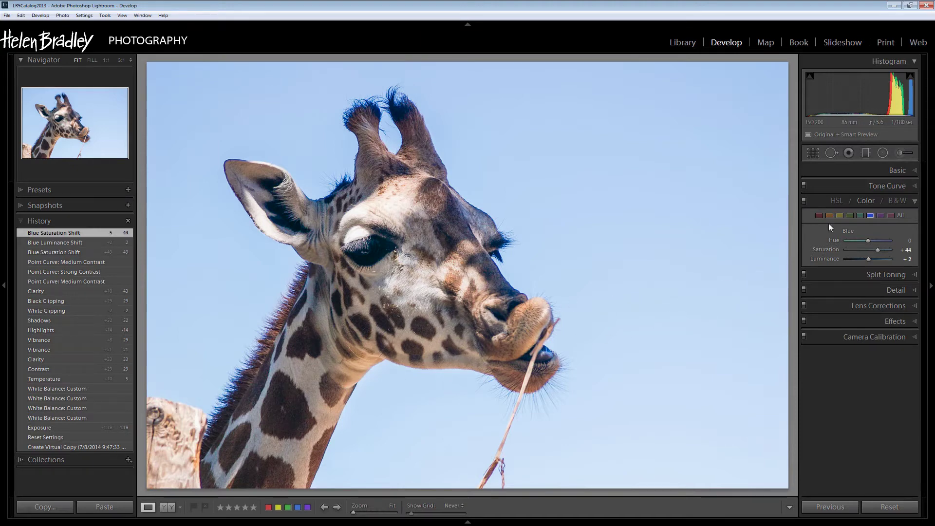
- Try an Aqua saturation of +100 on the photo and reset it to 0
click(860, 214)
drag(911, 249, 887, 249)
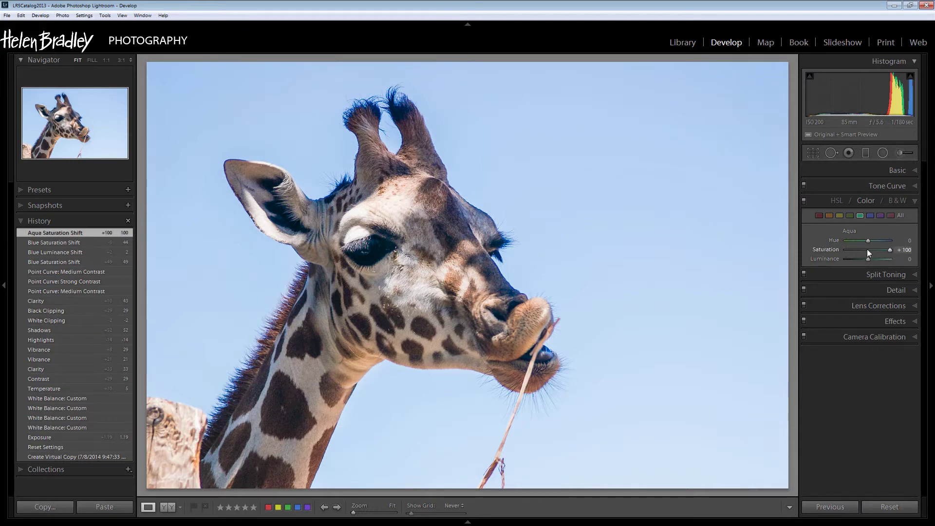
double_click(831, 248)
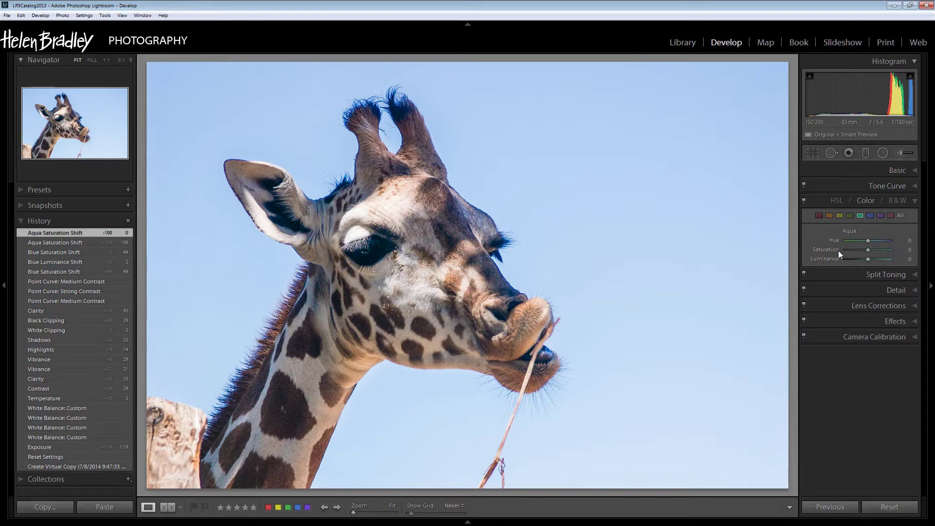
- Strengthen the sky's blue by setting the Blue saturation to +60
click(870, 215)
drag(878, 249, 881, 249)
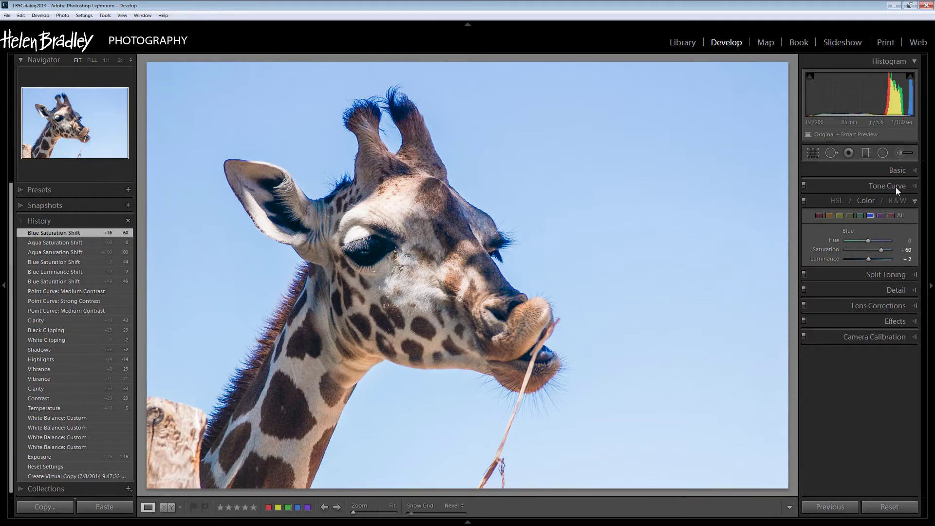
- Try a Red saturation of +100 on the photo and reset it to 0
click(906, 171)
click(901, 171)
click(820, 216)
drag(899, 253, 921, 254)
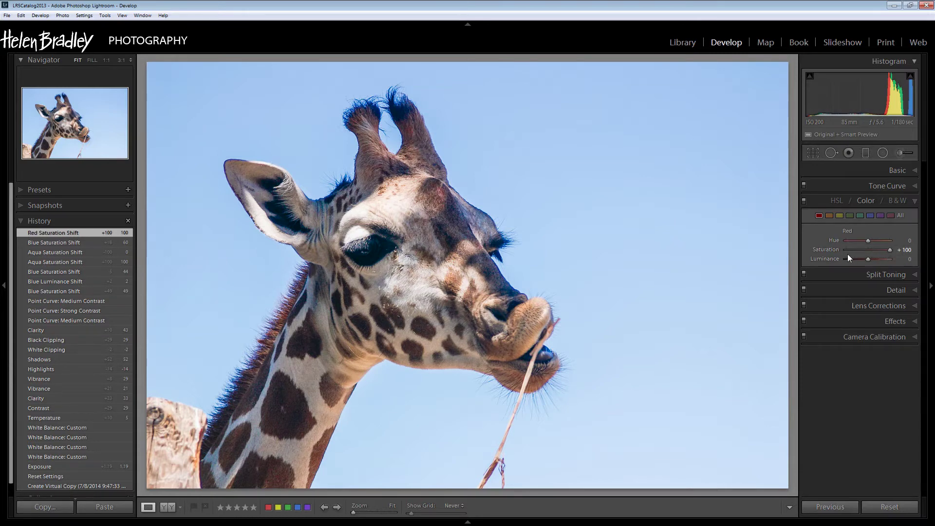
double_click(823, 249)
- Enrich the giraffe's coat by setting the Orange saturation to +53
click(827, 215)
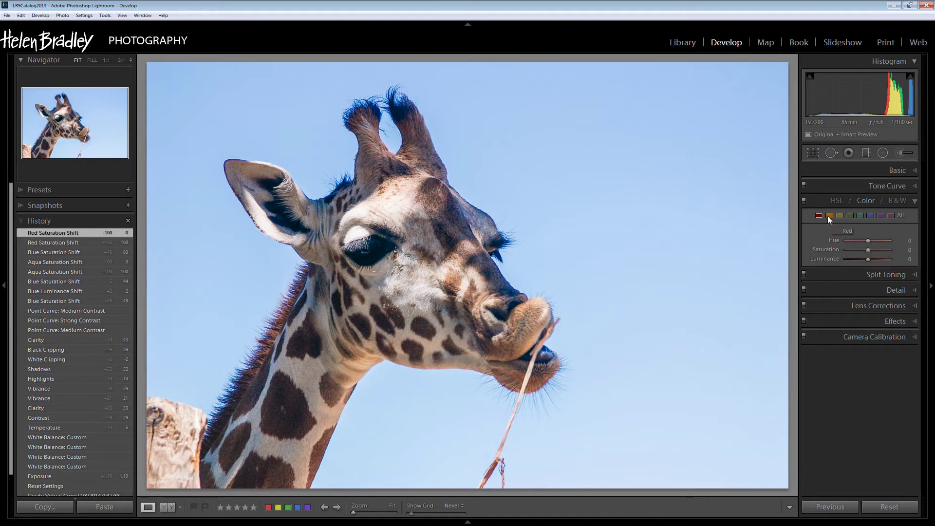
drag(887, 250, 907, 251)
drag(881, 254, 882, 253)
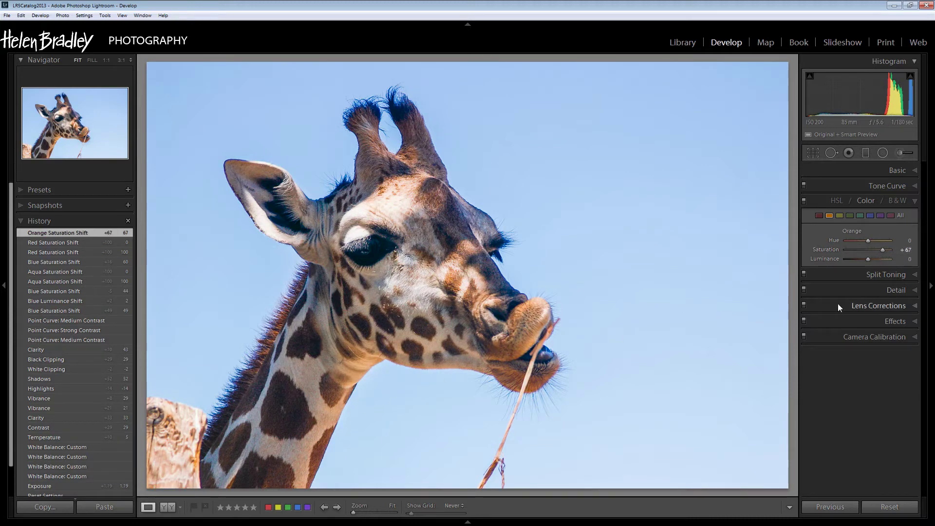
drag(884, 250, 884, 250)
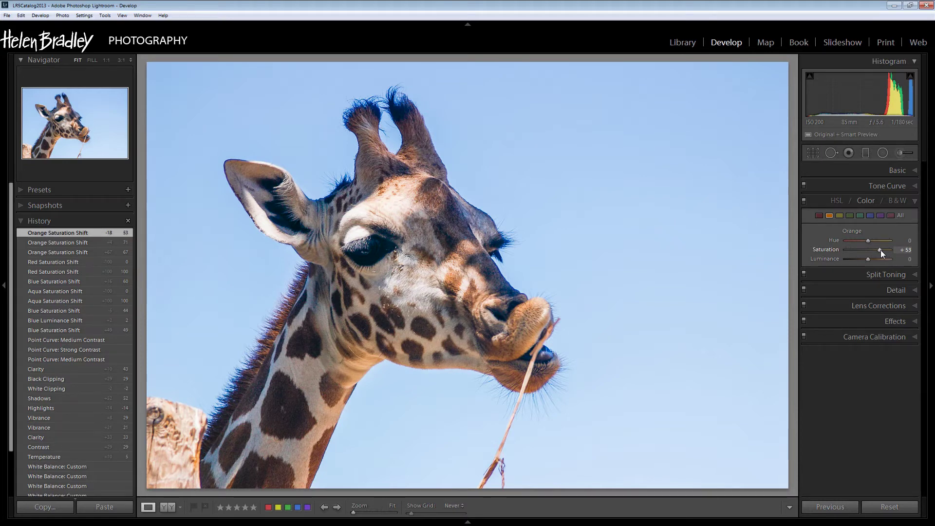
- In the basic adjustments, set the Clarity to +40 and warm the photo to a temperature of +10
click(909, 169)
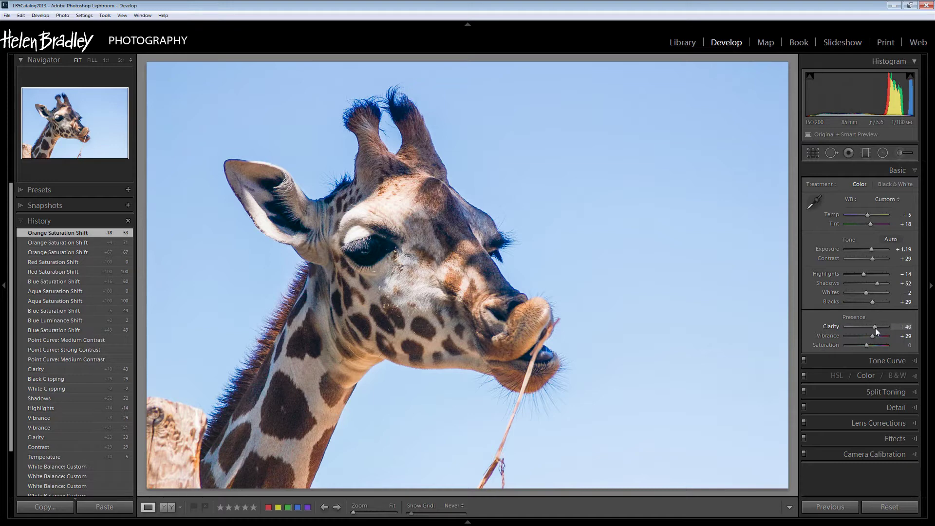
drag(876, 328, 875, 328)
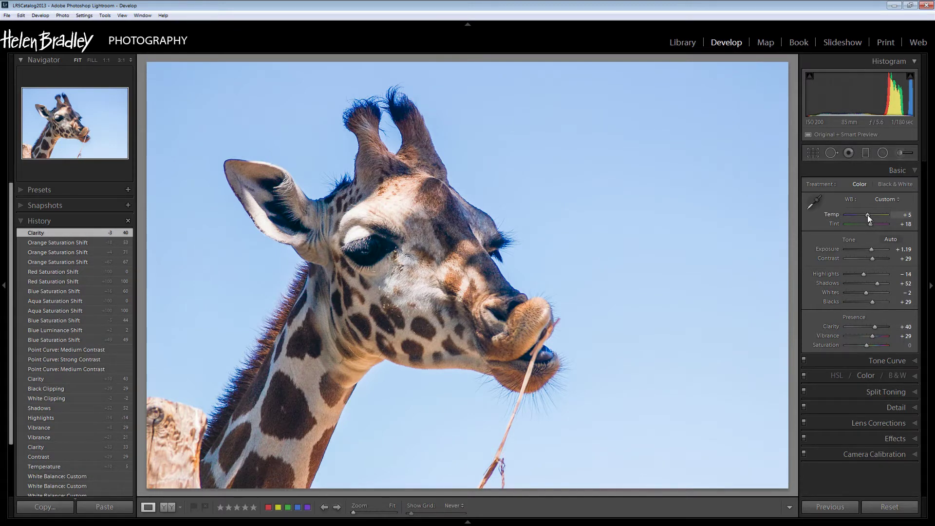
drag(869, 217, 869, 217)
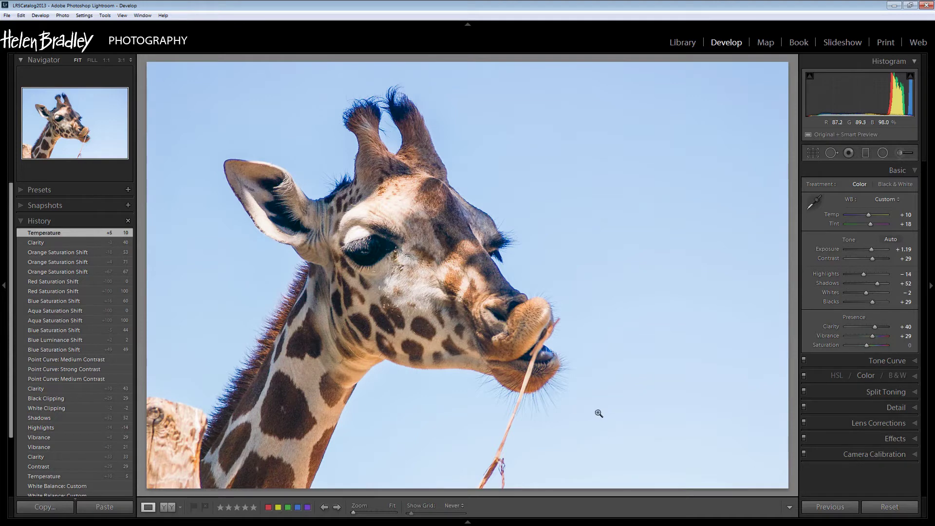
- Prepare the Adjustment Brush for the giraffe's eye with the mask overlay shown, Auto Mask off and a brush size of 14
click(367, 252)
drag(369, 270, 440, 286)
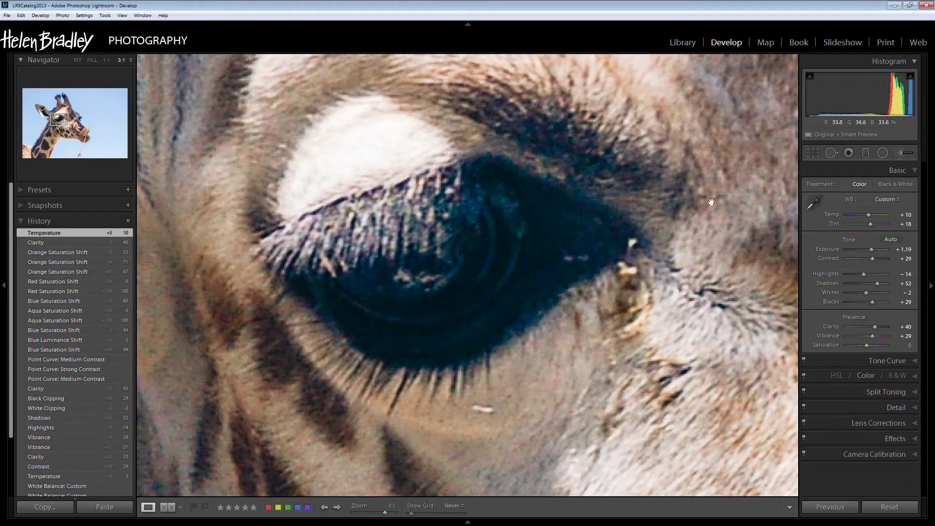
click(900, 153)
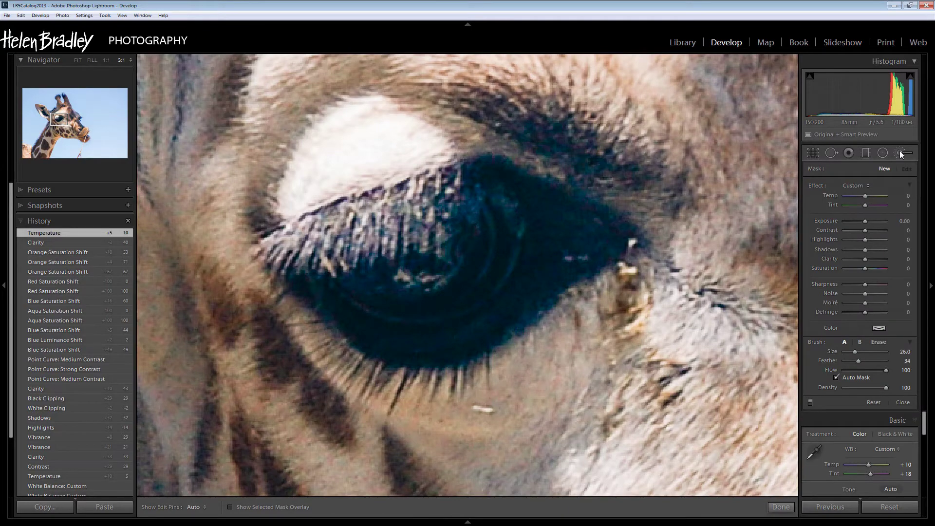
click(230, 507)
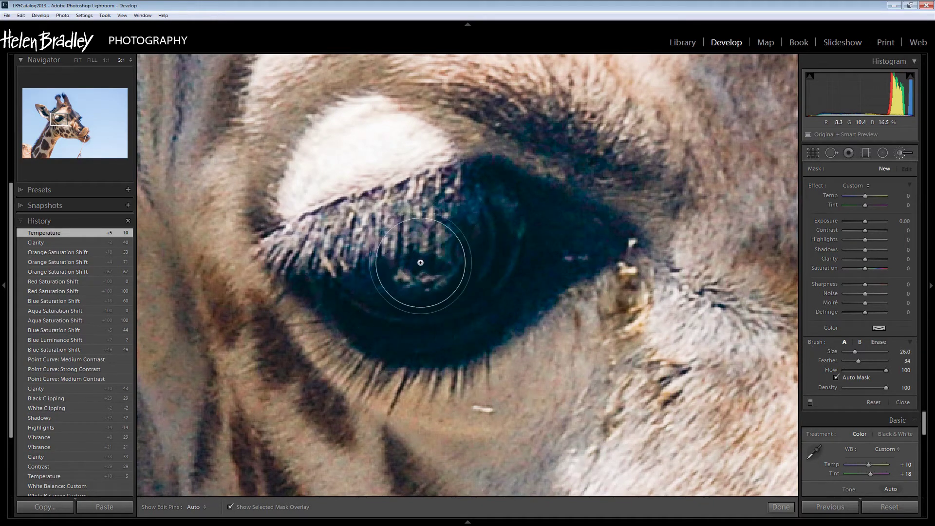
click(836, 377)
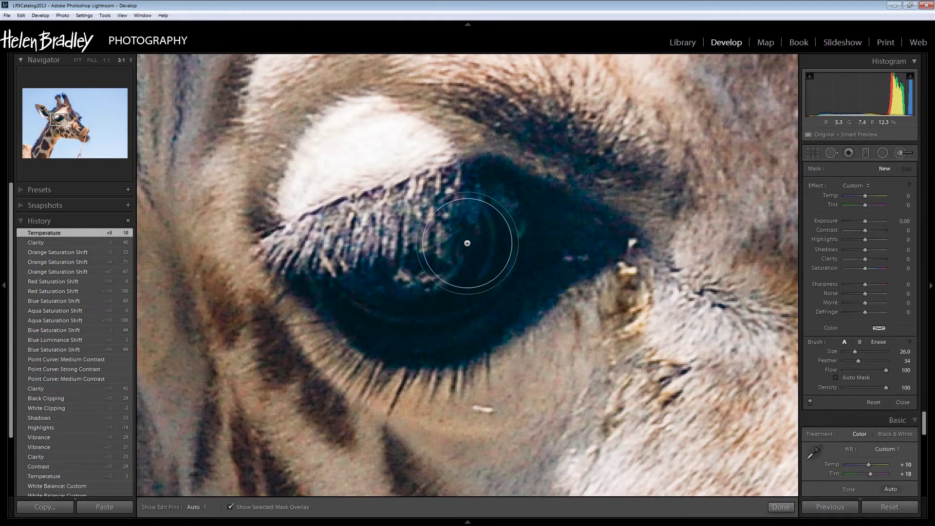
scroll(470, 245, down, 3)
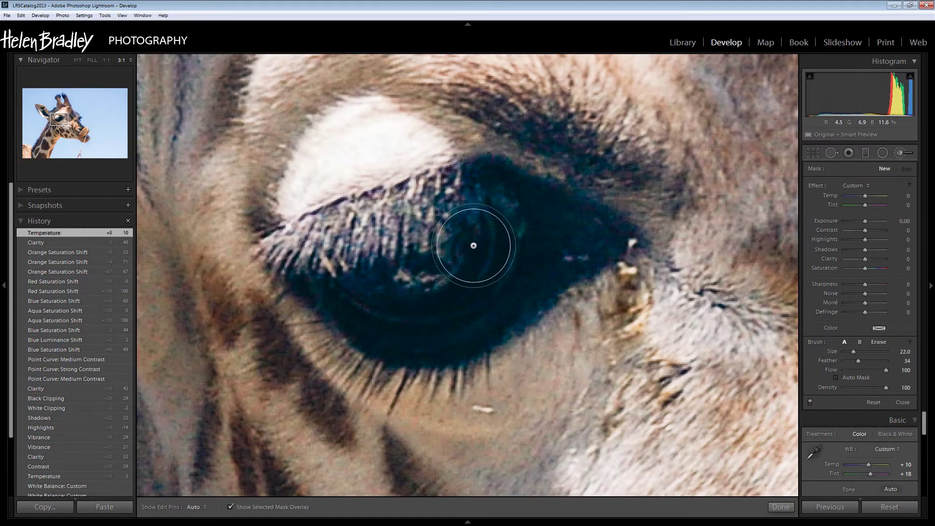
scroll(474, 244, down, 3)
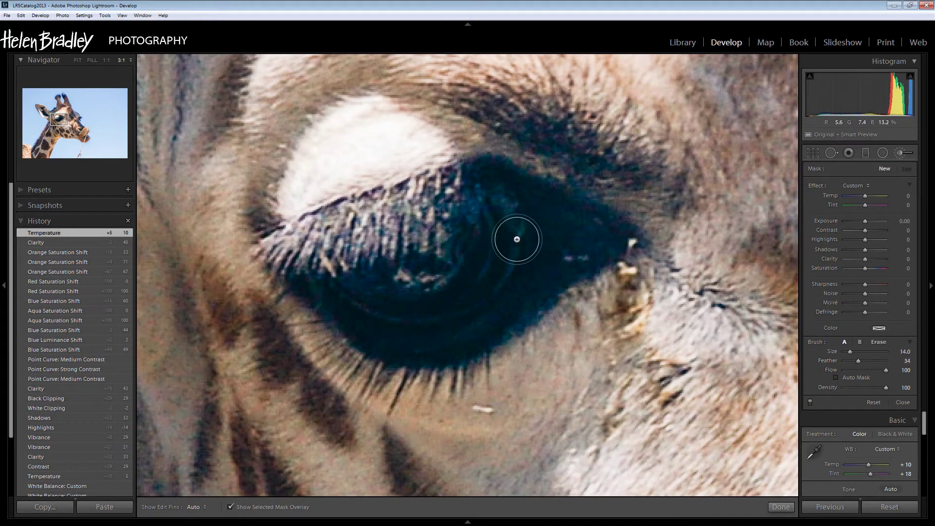
- Paint an adjustment mask over the giraffe's eyeball and upper lashes, leaving out the dark corner of the eye
click(479, 244)
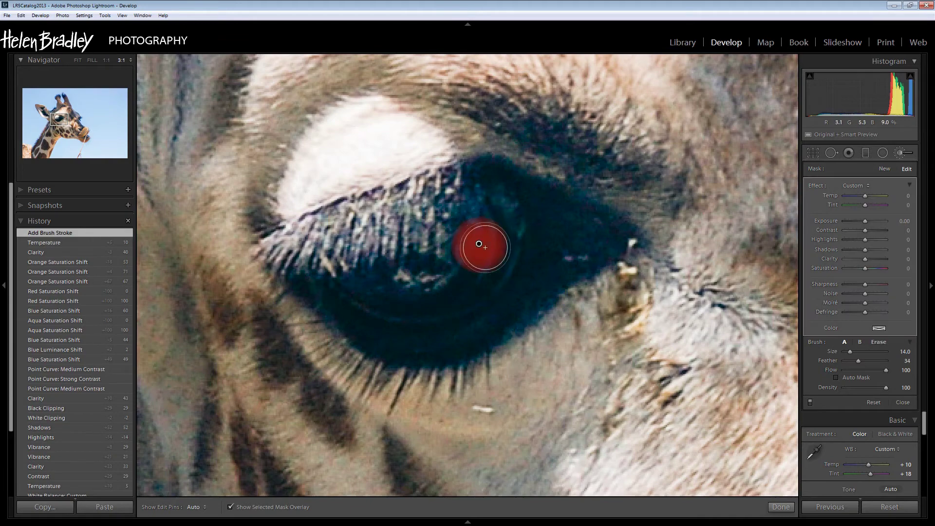
key(h)
mouse_move(479, 230)
mouse_down()
mouse_move(479, 183)
mouse_move(456, 246)
mouse_move(426, 272)
mouse_move(348, 278)
mouse_move(400, 292)
mouse_move(463, 277)
mouse_move(493, 243)
mouse_move(489, 192)
mouse_up()
mouse_move(393, 235)
mouse_down()
mouse_move(341, 247)
mouse_move(366, 237)
mouse_move(335, 263)
mouse_move(359, 226)
mouse_move(442, 203)
mouse_move(420, 232)
mouse_move(453, 213)
mouse_move(461, 192)
mouse_move(334, 233)
mouse_move(324, 249)
mouse_move(337, 228)
mouse_move(476, 205)
mouse_up()
mouse_move(389, 278)
mouse_down()
mouse_move(387, 296)
mouse_move(420, 305)
mouse_move(426, 277)
mouse_up()
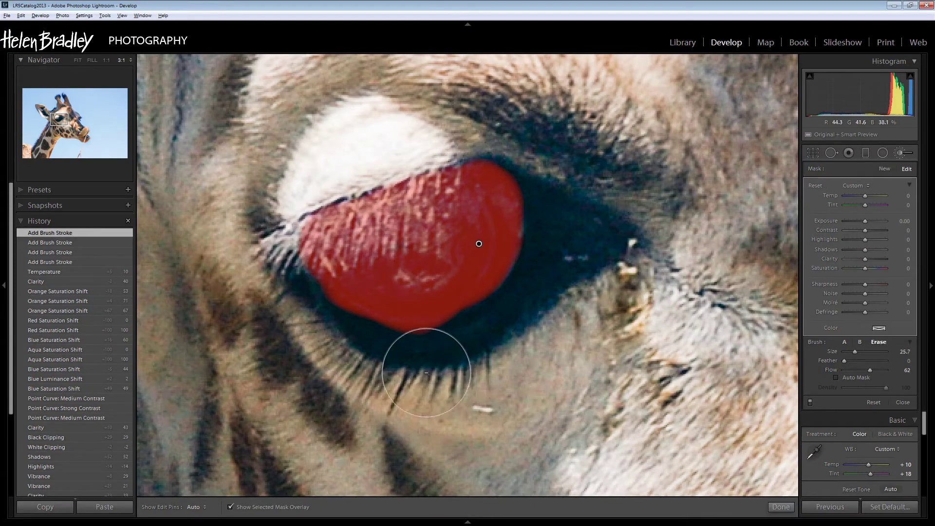
- Erase the excess mask along the lower edge of the eyeball with a smaller eraser
key(alt)
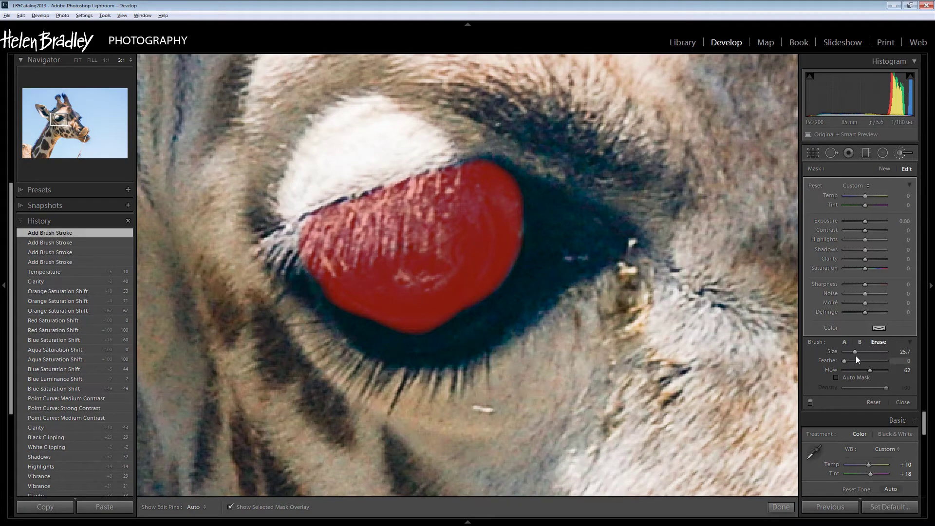
drag(855, 354, 844, 355)
mouse_move(453, 321)
mouse_down()
mouse_move(398, 333)
mouse_move(456, 321)
mouse_move(349, 327)
mouse_move(325, 295)
mouse_move(438, 339)
mouse_up()
key(h)
key(alt)
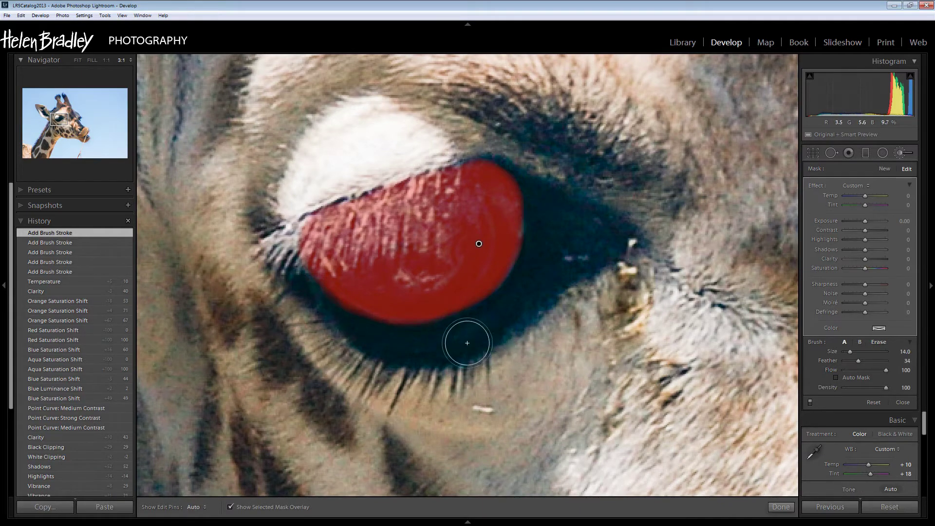
- Hide the mask overlay and give the eye exposure 0.29, contrast 40, saturation 62, clarity 52 and noise 12
click(230, 507)
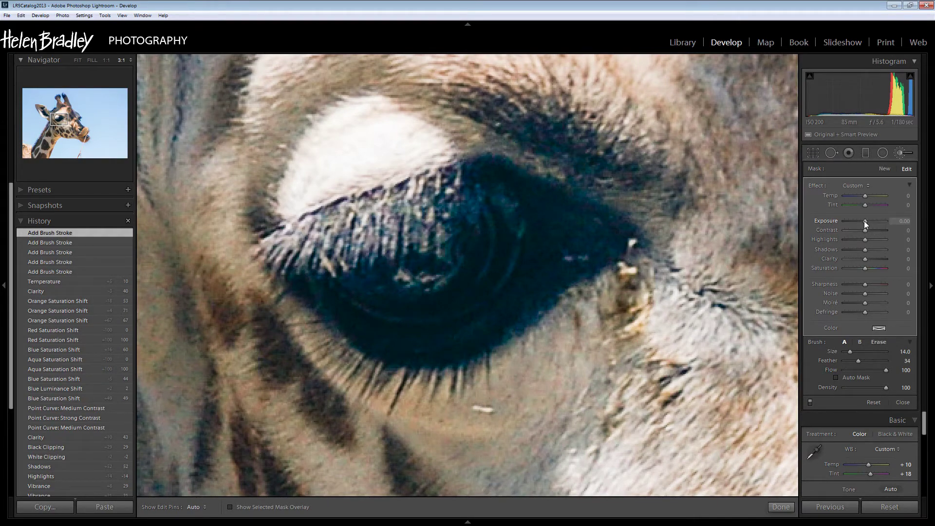
drag(864, 220, 865, 220)
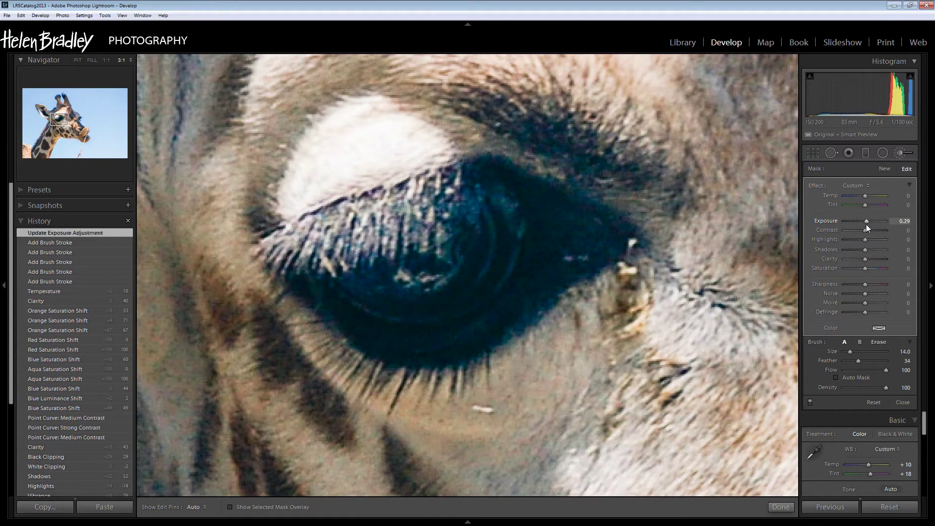
drag(865, 230, 873, 232)
mouse_move(864, 268)
mouse_down()
mouse_move(879, 270)
mouse_move(873, 255)
mouse_up()
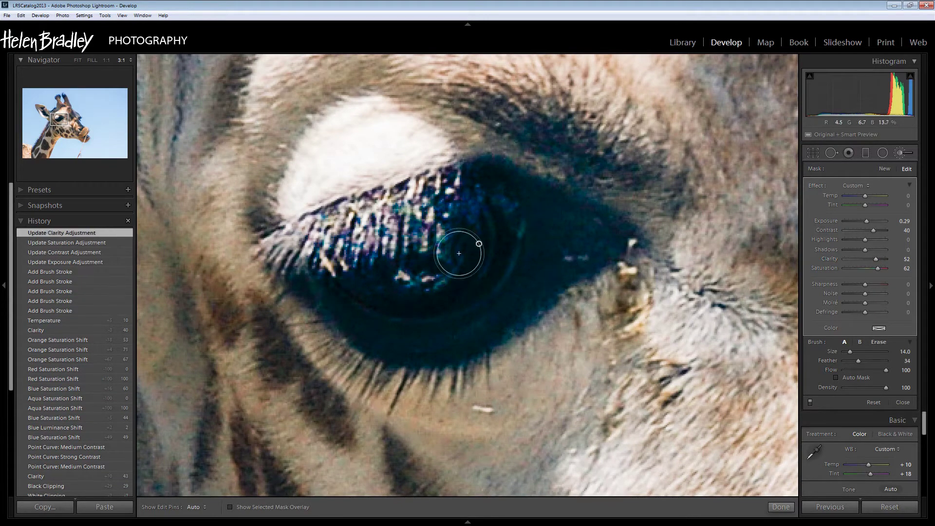
click(860, 294)
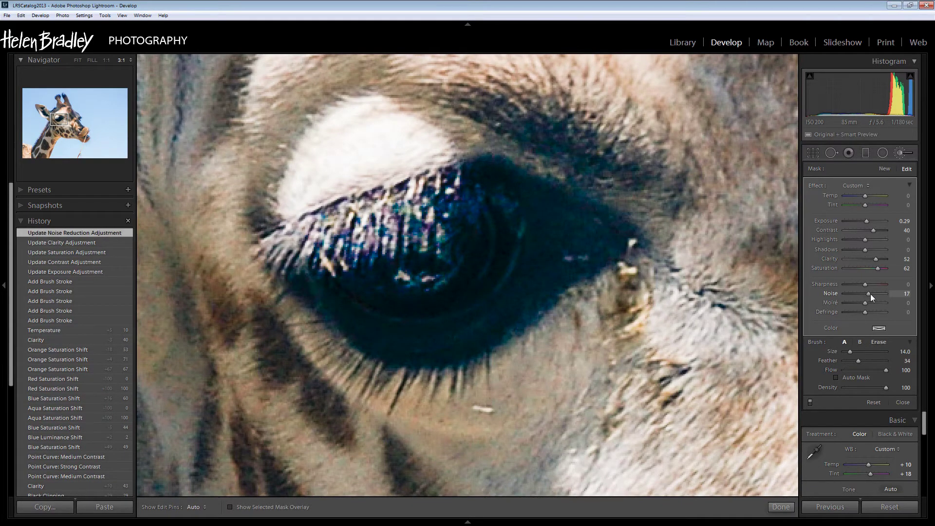
drag(869, 294, 869, 293)
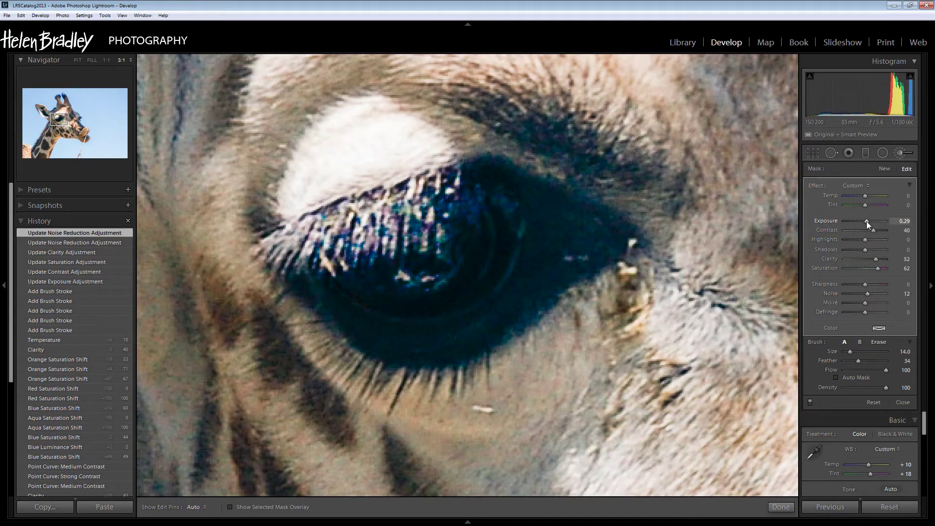
- Brighten and warm the masked eye with exposure 0.67, highlights 21, shadows 21 and temperature 12
drag(868, 221, 869, 221)
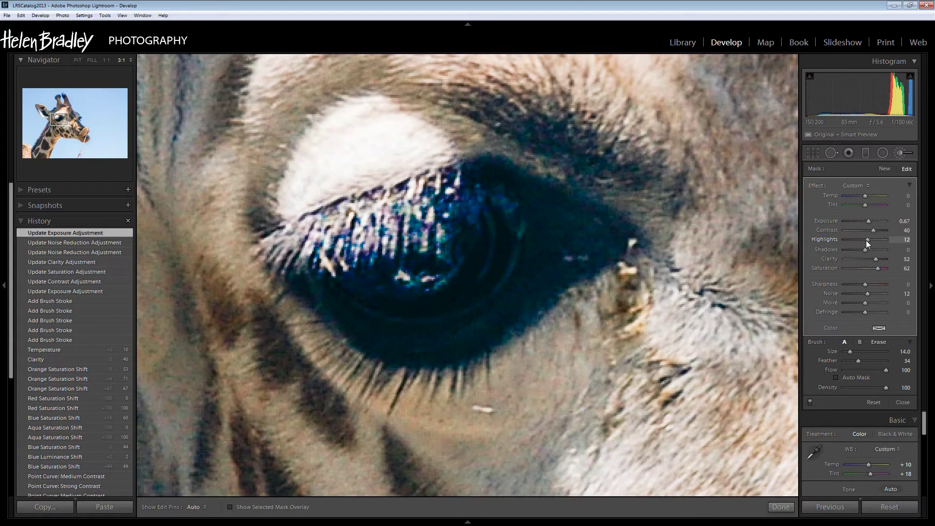
drag(868, 240, 869, 252)
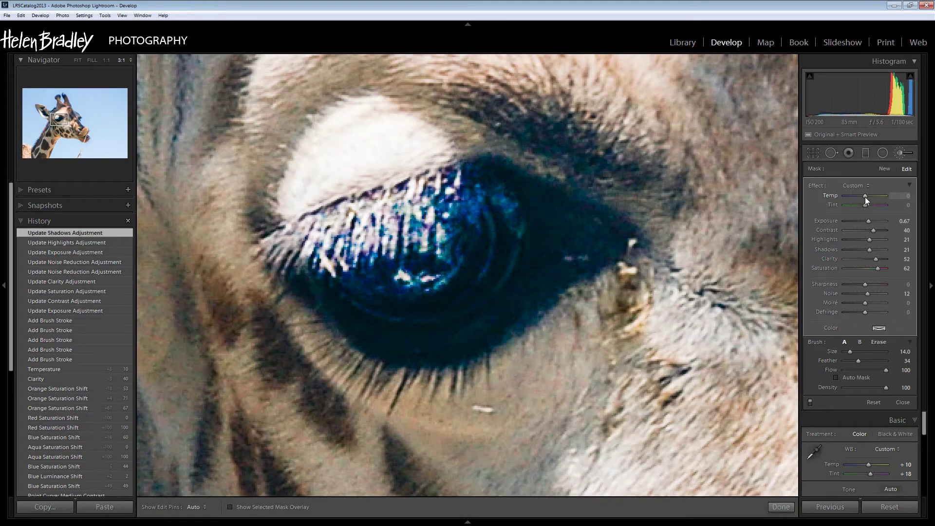
drag(866, 197, 869, 197)
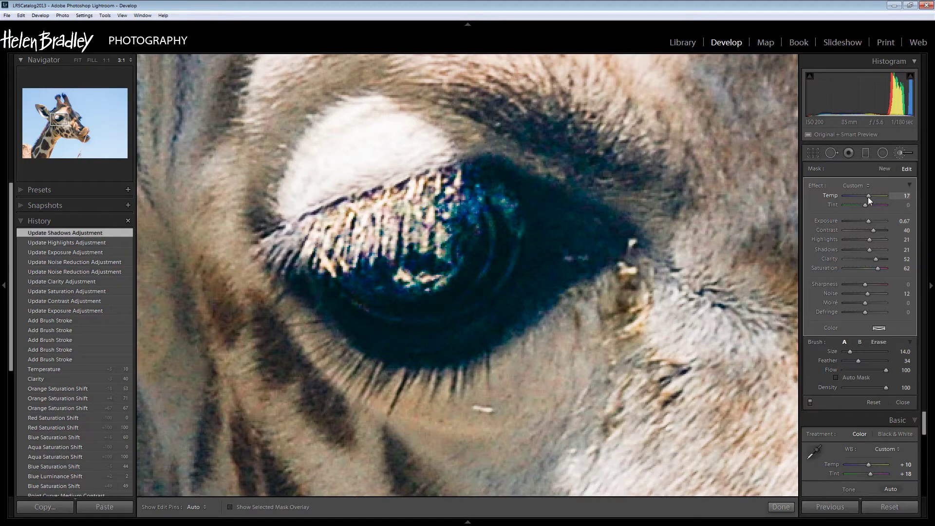
drag(869, 197, 867, 198)
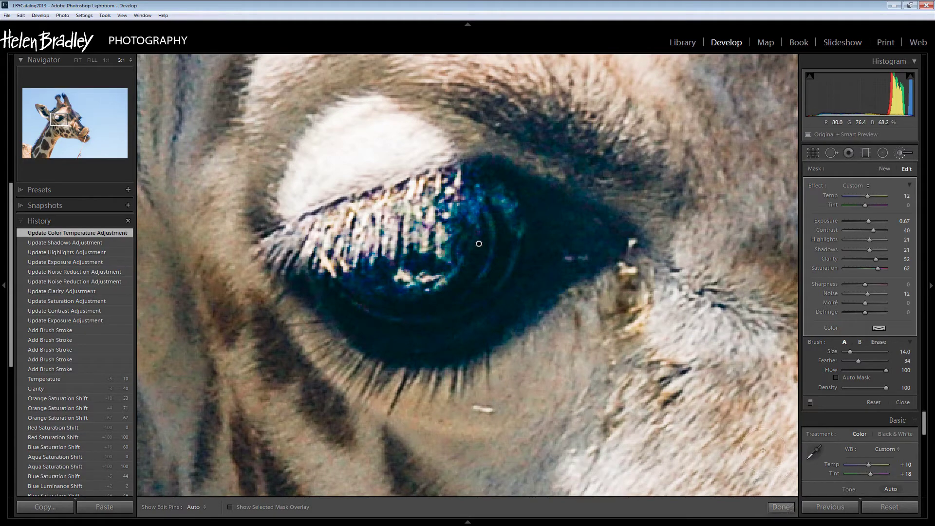
- Return to the full view of the photo and set the edit pins to Never show
key(z)
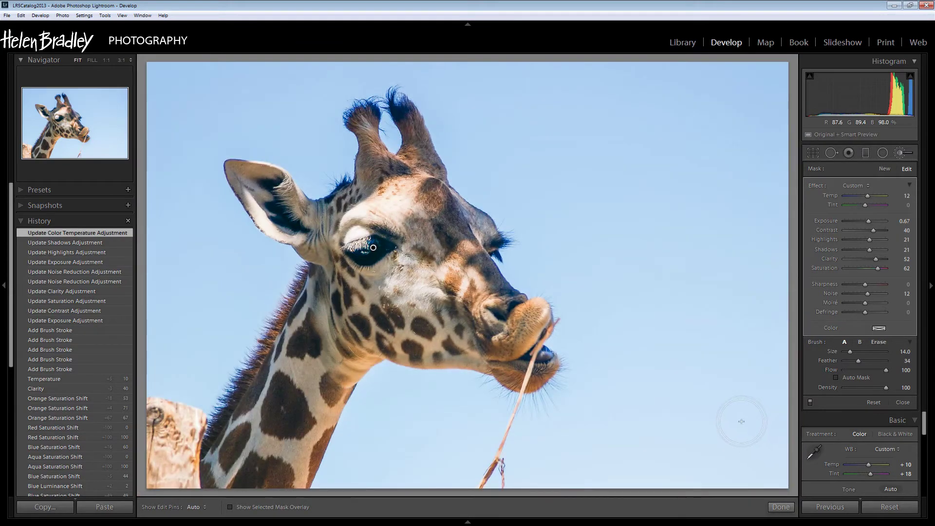
click(197, 507)
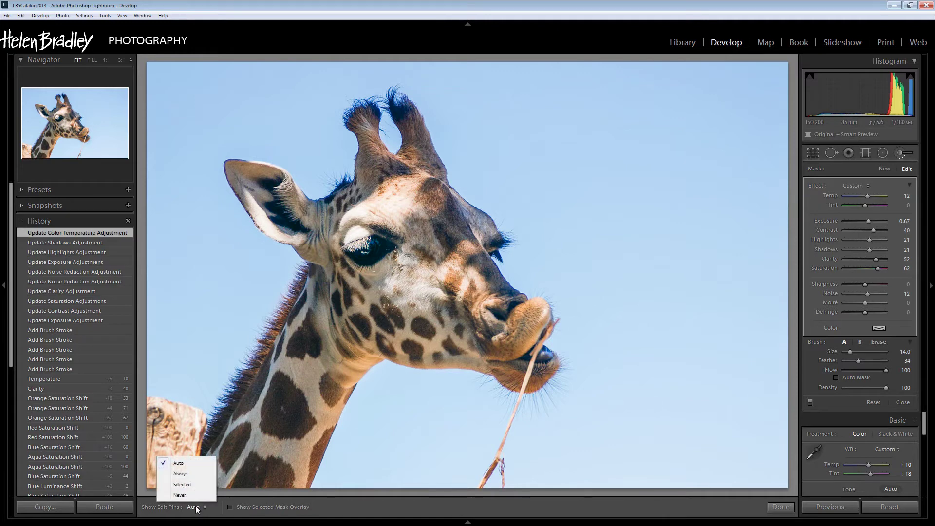
click(179, 495)
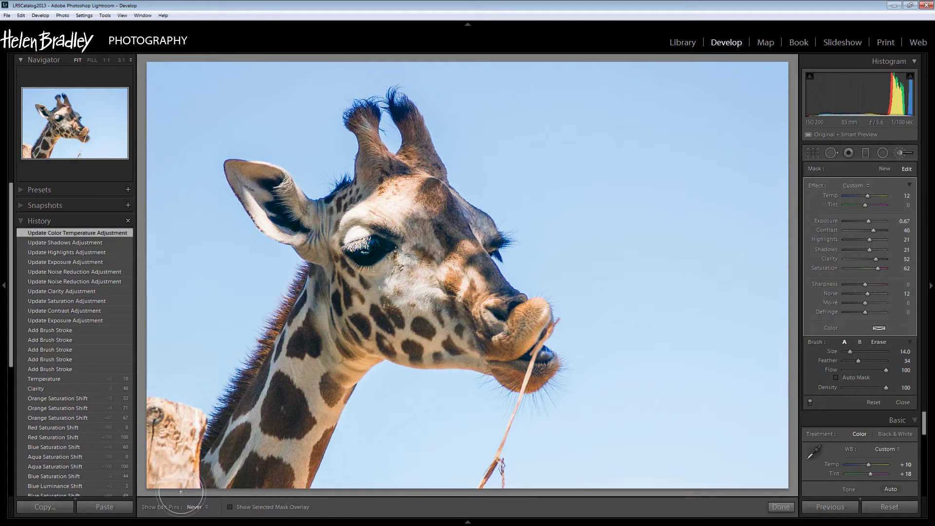
- Compare the whole photo with the brush adjustments off and on, leaving them enabled
click(811, 403)
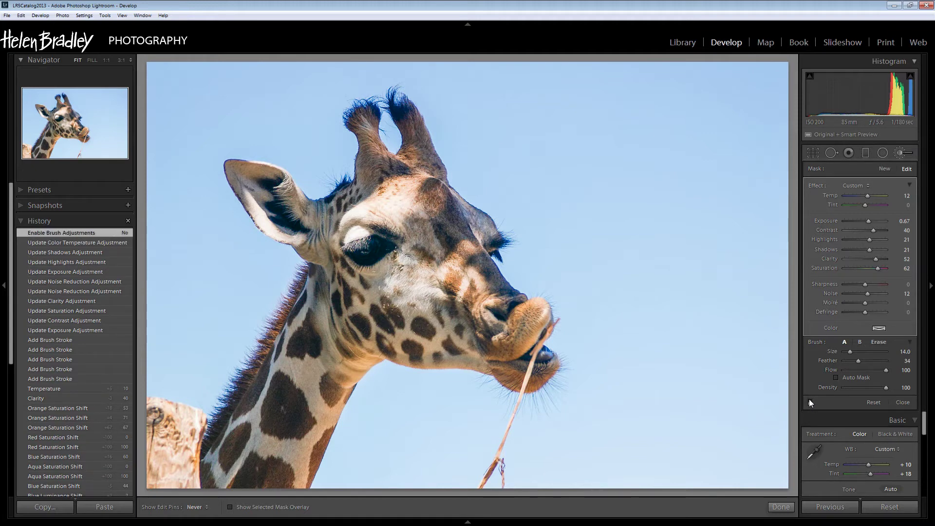
click(810, 401)
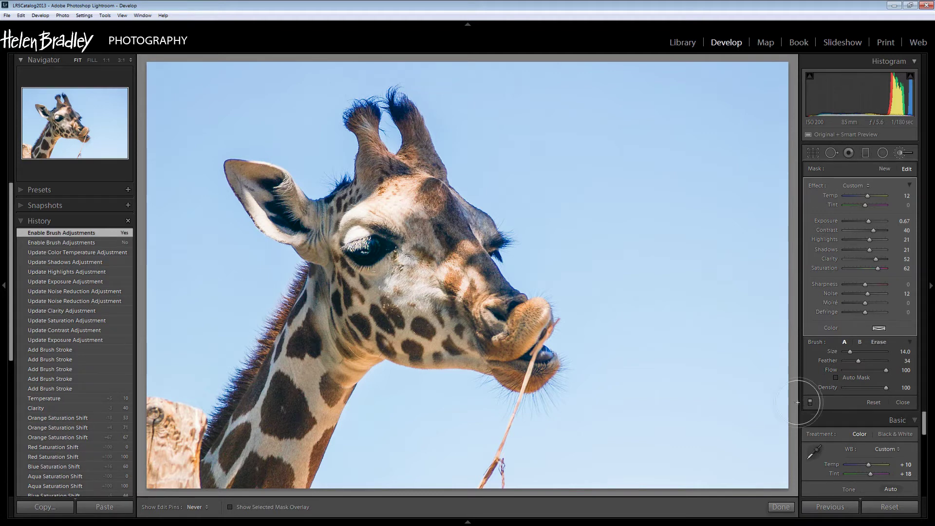
click(809, 402)
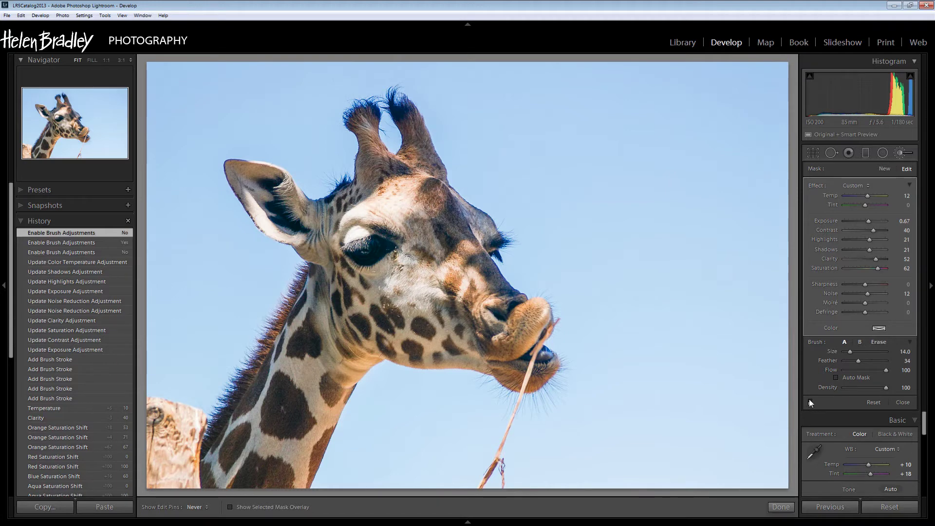
click(809, 402)
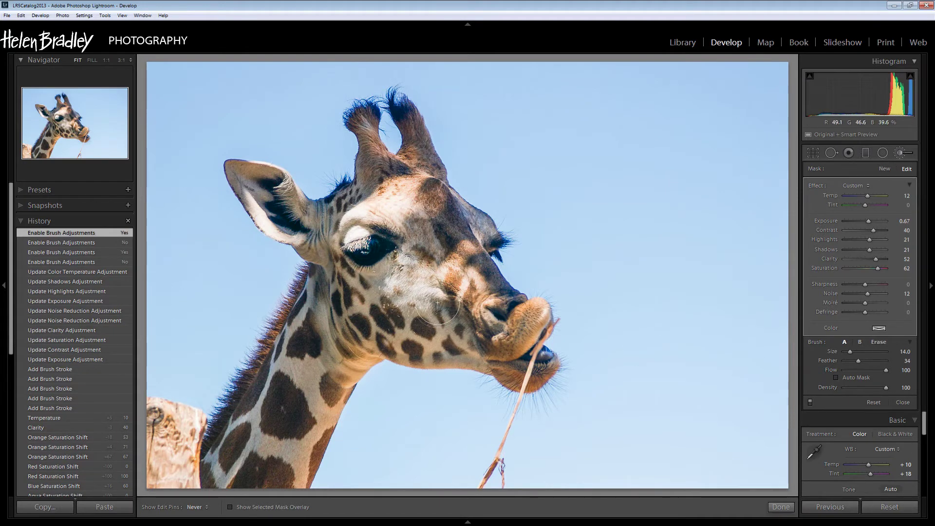
- Erase the brush mask from the lashes along the giraffe's upper eyelid using an eraser with size 10.6, feather 49 and flow 57
key(z)
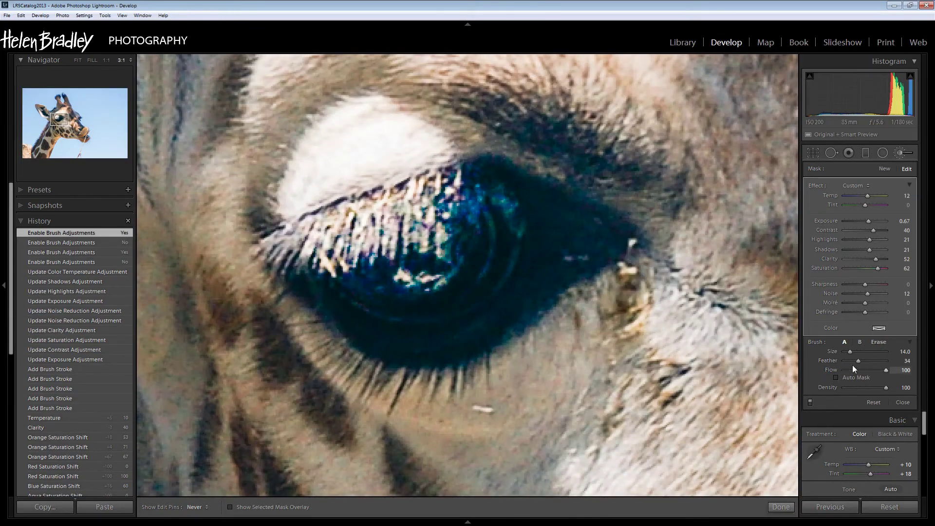
click(877, 341)
mouse_move(846, 361)
mouse_down()
mouse_move(865, 361)
mouse_move(849, 351)
mouse_up()
drag(867, 370, 868, 370)
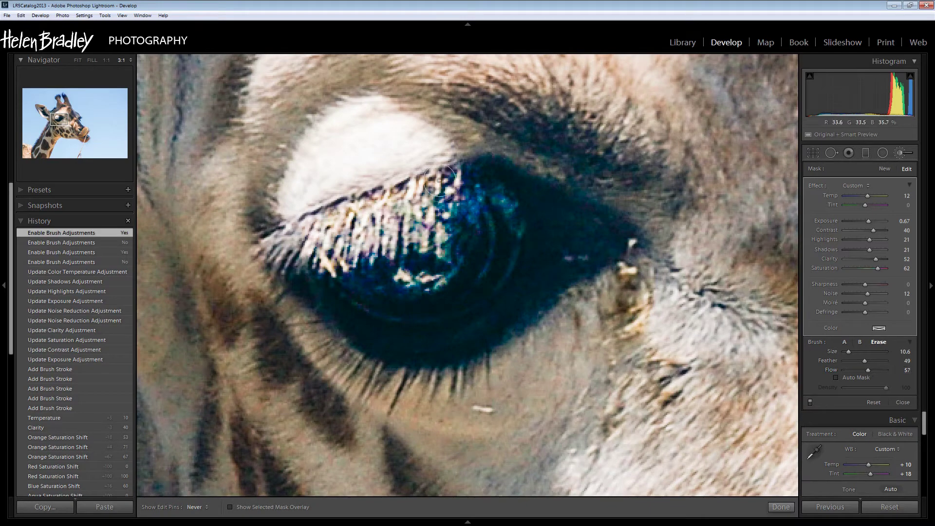
mouse_move(293, 207)
mouse_down()
mouse_move(275, 221)
mouse_move(356, 218)
mouse_move(409, 194)
mouse_up()
mouse_move(389, 204)
mouse_down()
mouse_move(432, 179)
mouse_move(281, 239)
mouse_move(298, 236)
mouse_up()
mouse_move(299, 236)
mouse_down()
mouse_move(319, 241)
mouse_move(405, 217)
mouse_move(460, 166)
mouse_up()
drag(394, 193, 271, 244)
drag(375, 263, 355, 285)
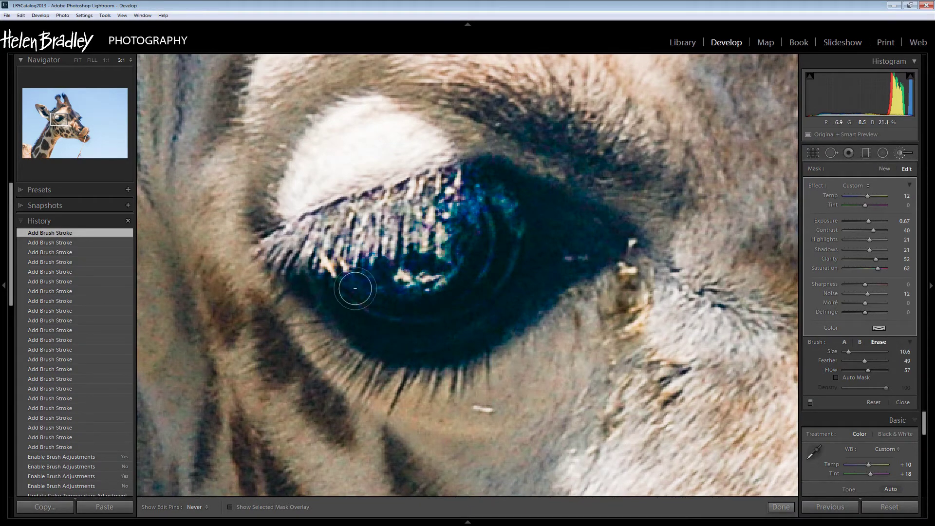
- Set the edit pins to Auto, refine the lash area with the mask overlay shown, and finish the eye brush adjustment
click(197, 507)
click(183, 464)
click(231, 508)
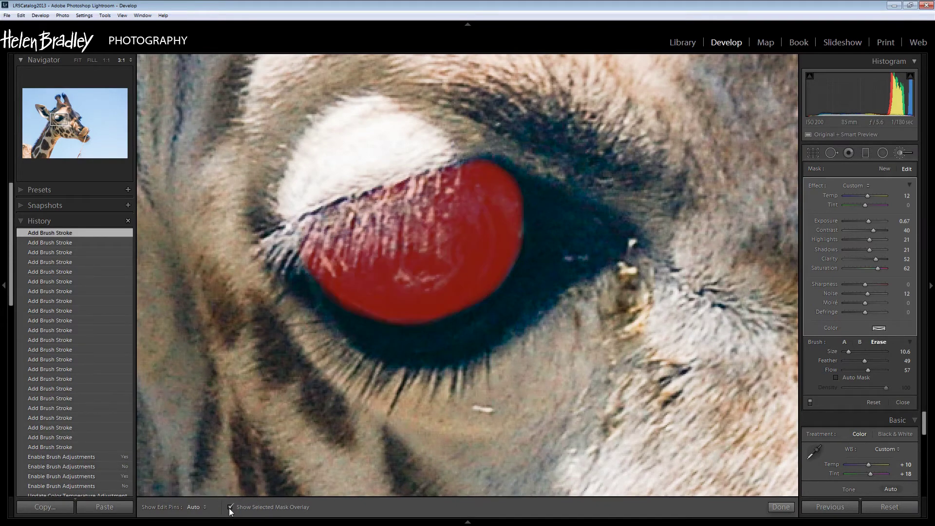
mouse_move(277, 288)
mouse_down()
mouse_move(273, 263)
mouse_move(307, 239)
mouse_move(385, 205)
mouse_move(405, 184)
mouse_move(439, 185)
mouse_move(384, 229)
mouse_move(345, 237)
mouse_up()
key(h)
click(307, 239)
key(h)
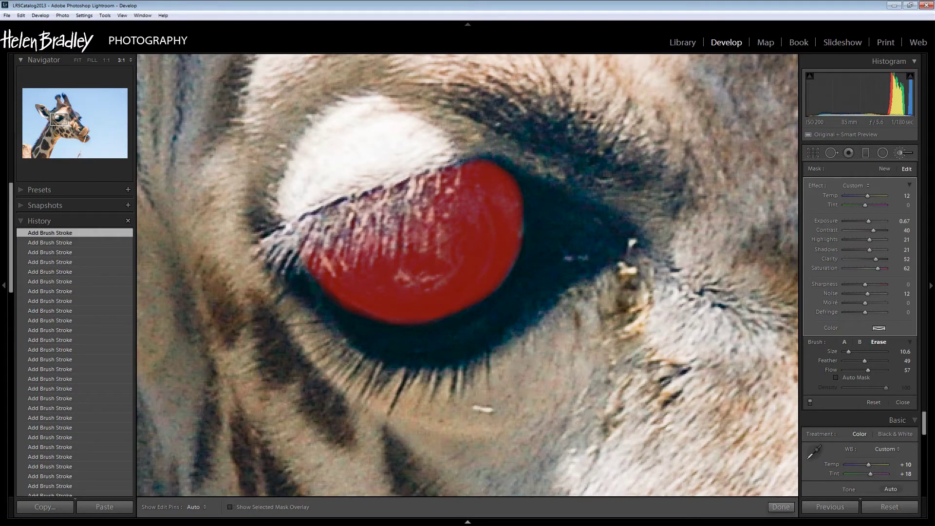
click(779, 507)
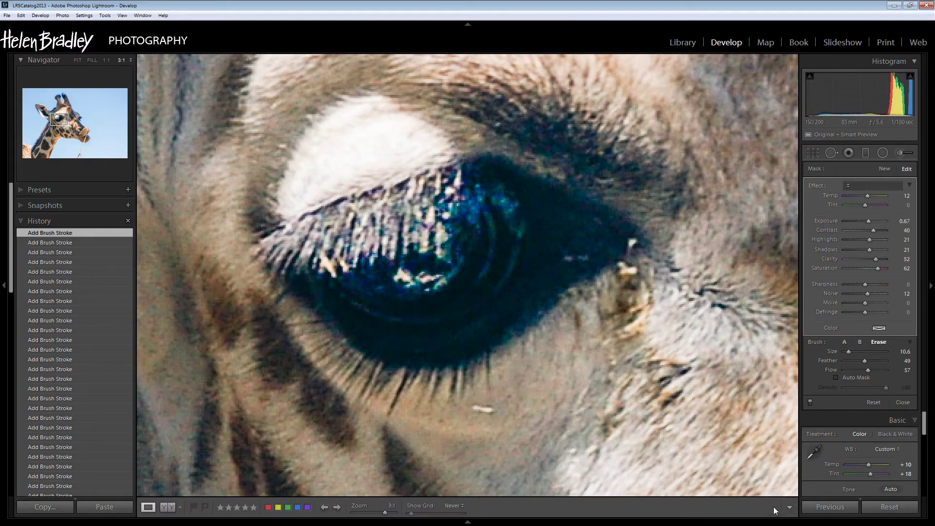
click(641, 404)
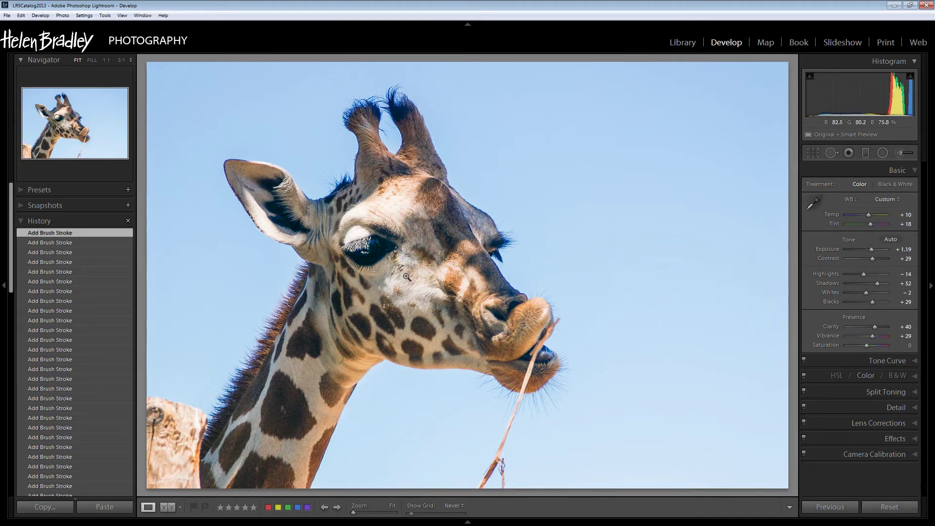
- Set up a new adjustment brush for the horn tips with size 47.7, feather 5, flow 100 and Auto Mask on
click(365, 109)
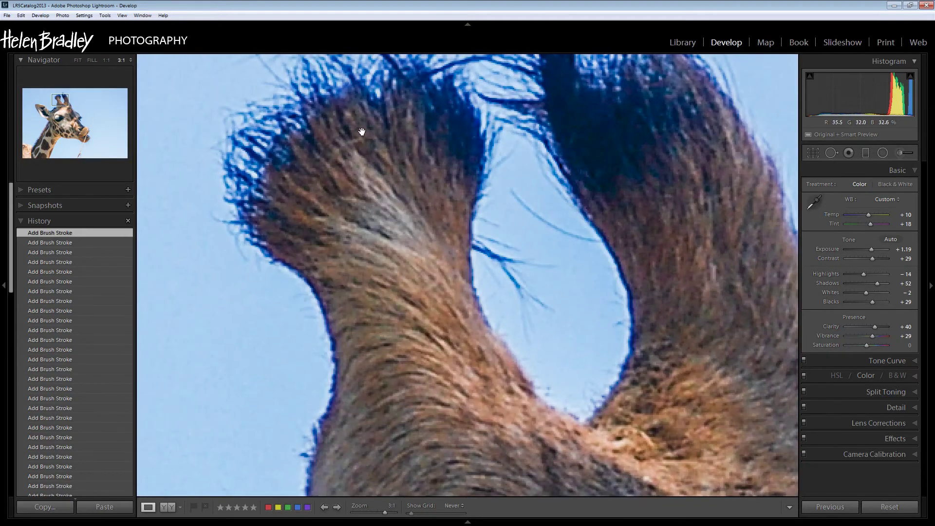
drag(359, 129, 350, 242)
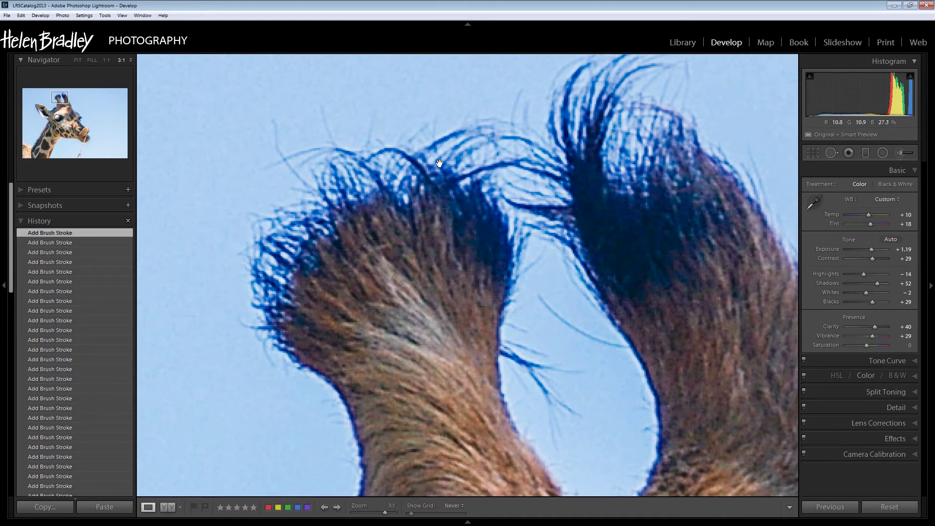
drag(247, 267, 327, 326)
drag(439, 383, 435, 360)
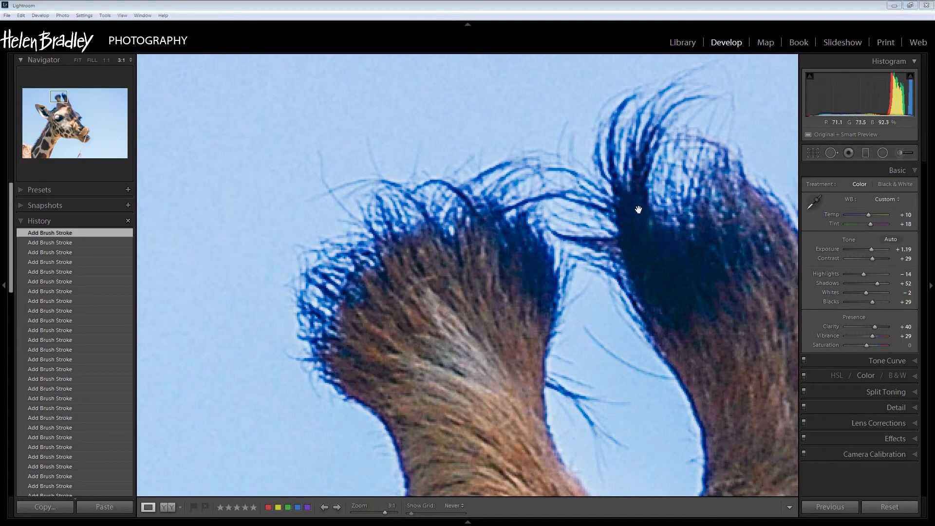
click(898, 152)
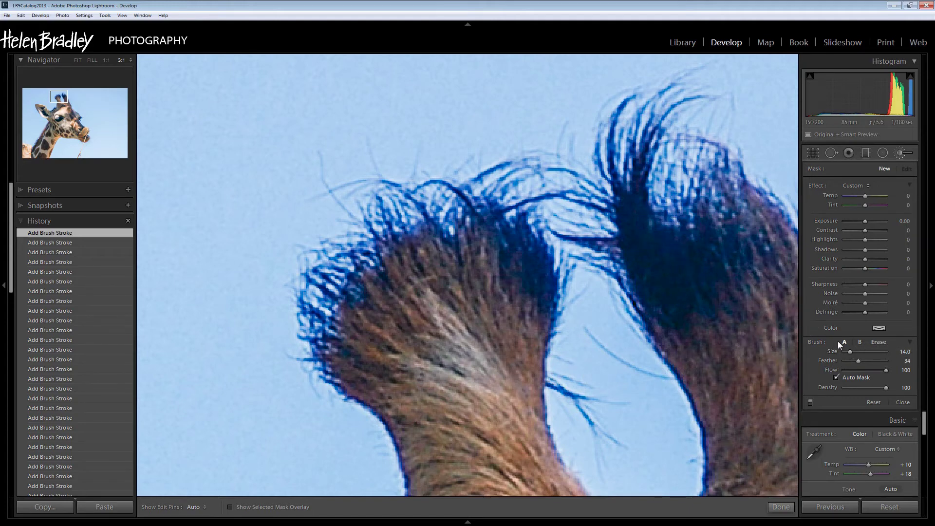
mouse_move(850, 353)
mouse_down()
mouse_move(864, 351)
mouse_move(844, 362)
mouse_move(865, 350)
mouse_up()
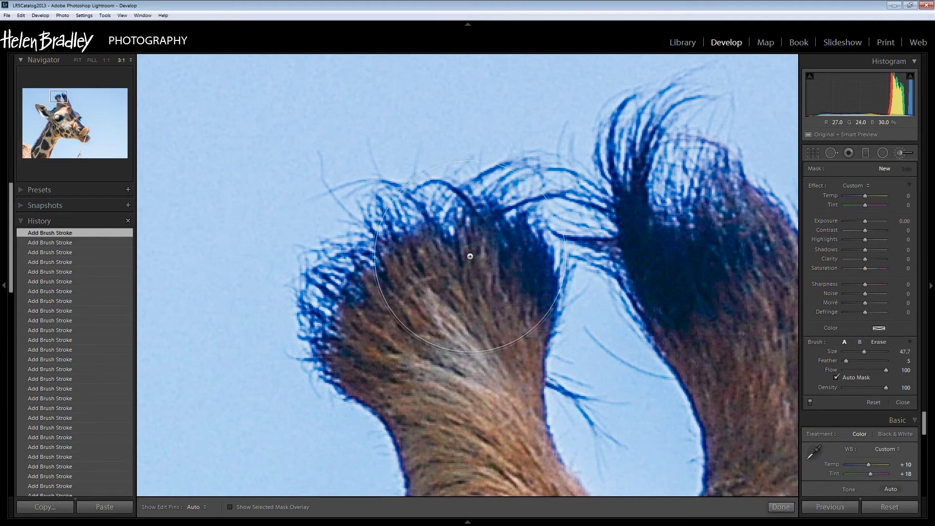
- Show the mask overlay and paint over the left horn's upper tuft and the fine strands reaching toward the right horn
click(520, 236)
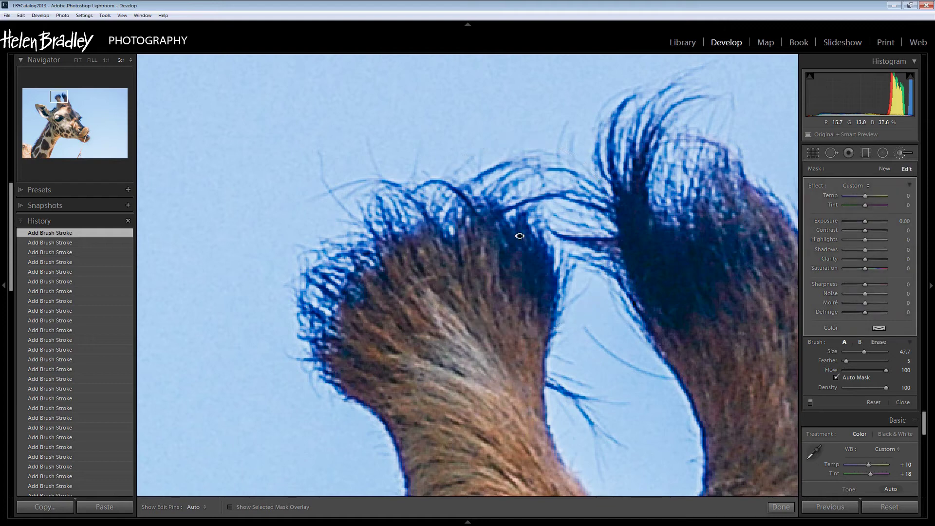
click(230, 507)
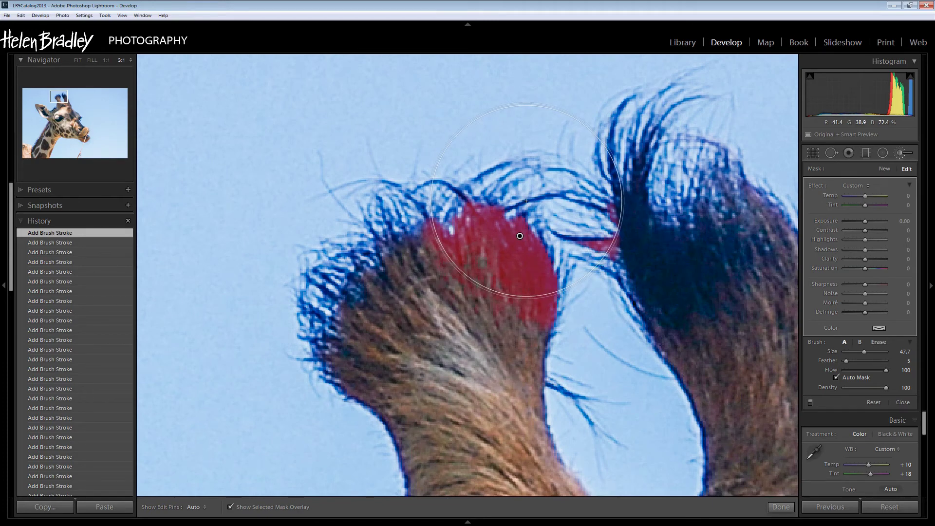
key(h)
click(527, 201)
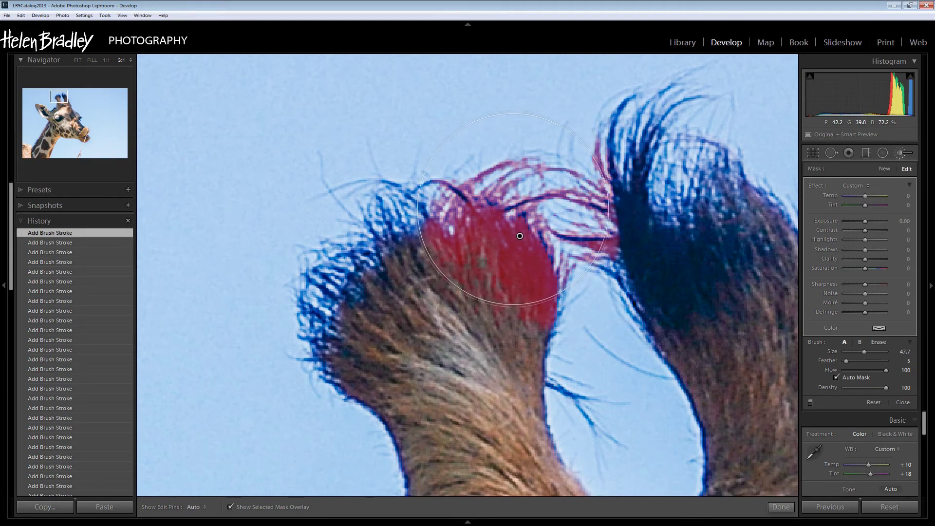
key(h)
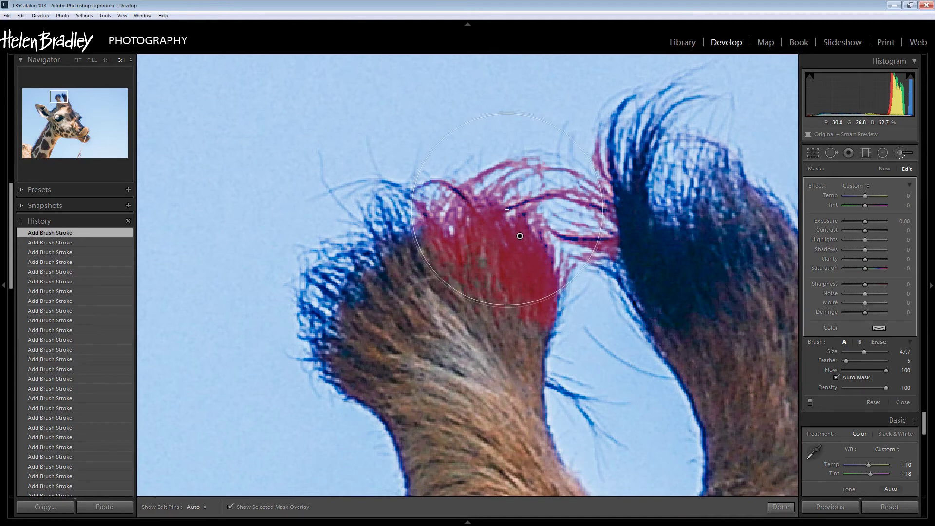
drag(455, 190, 458, 194)
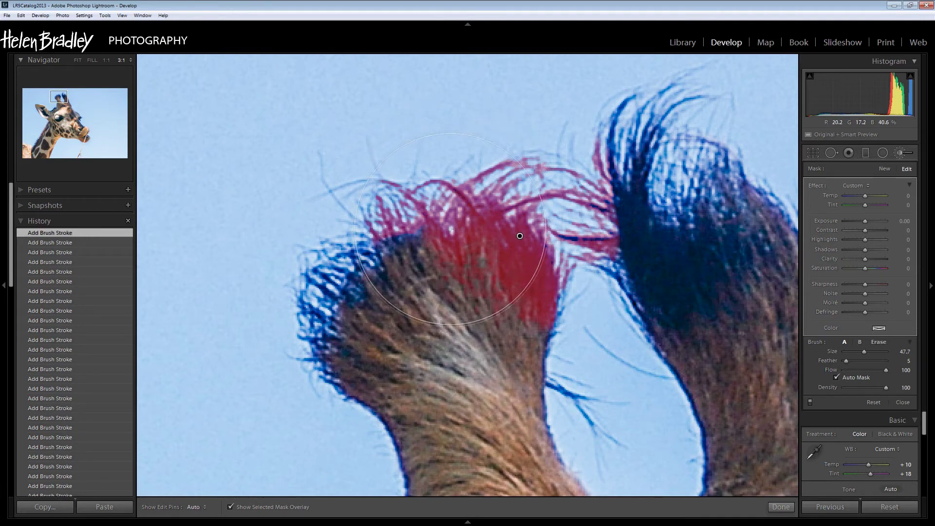
- Extend the mask over the left horn's outer tuft and the loose hairs between the horns, undoing the stroke that spills onto the sky
mouse_move(396, 242)
mouse_down()
mouse_move(356, 292)
mouse_move(343, 275)
mouse_move(347, 253)
mouse_move(321, 292)
mouse_move(315, 239)
mouse_up()
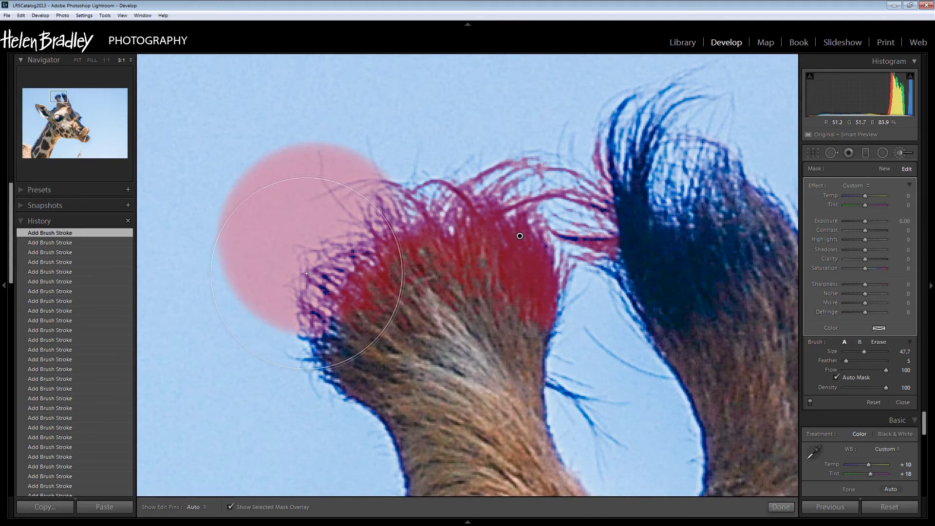
key(ctrl+z)
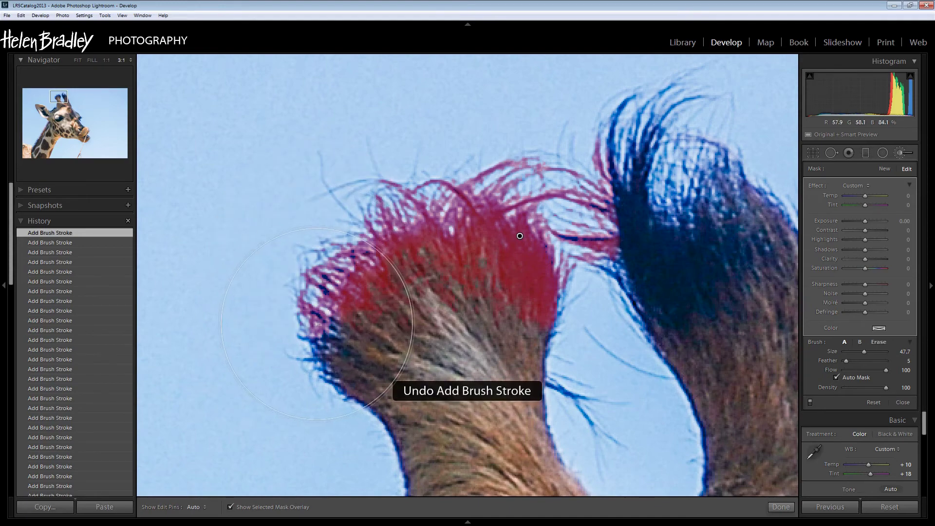
mouse_move(320, 319)
mouse_down()
mouse_move(318, 341)
mouse_move(322, 312)
mouse_up()
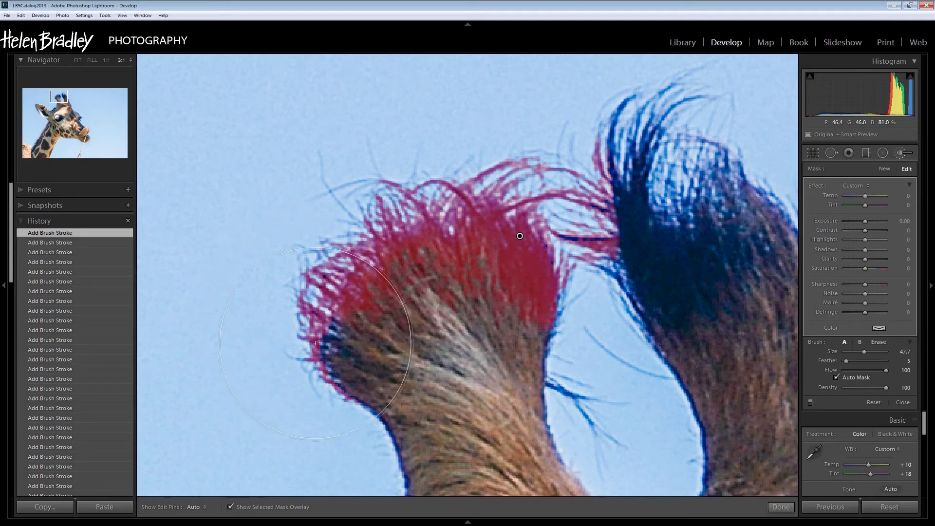
drag(326, 346, 348, 385)
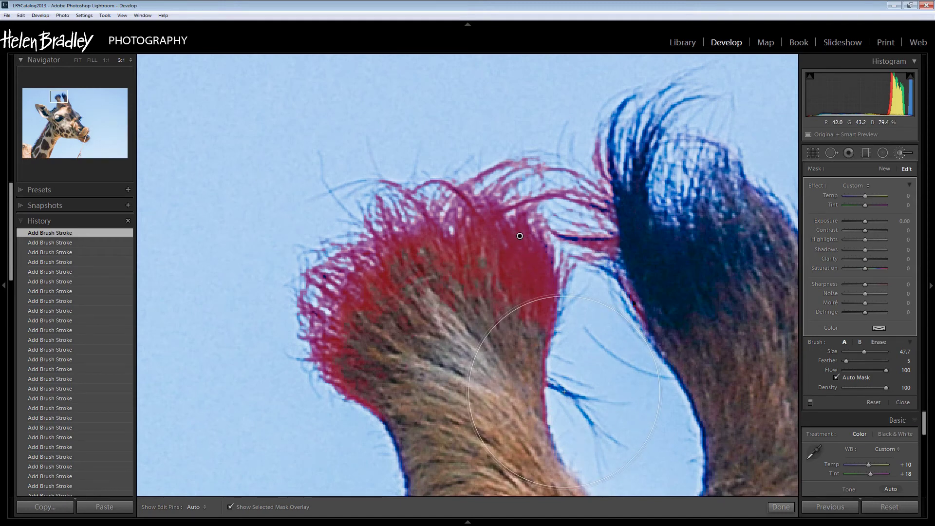
mouse_move(564, 392)
mouse_down()
mouse_move(552, 302)
mouse_move(553, 409)
mouse_up()
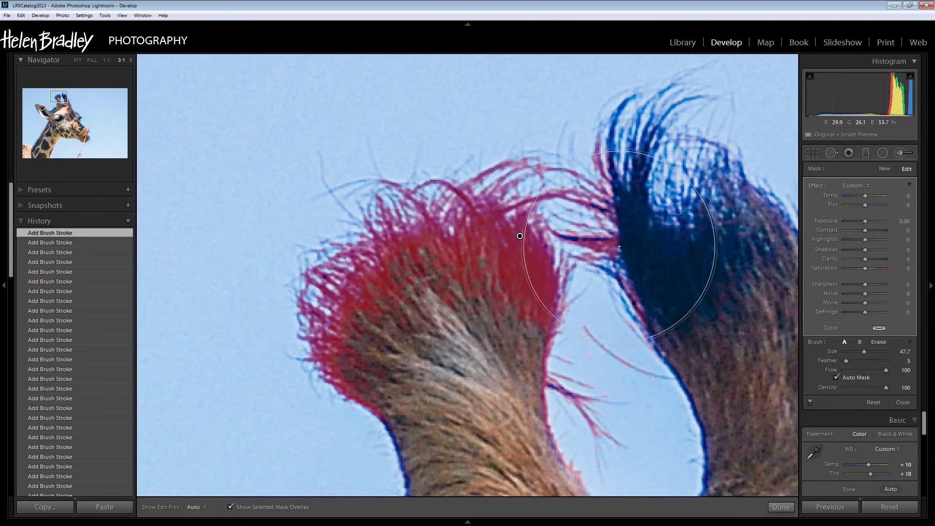
- Paint the mask over the right horn's dark hair tuft, undoing the stroke that spills onto the sky
mouse_move(621, 243)
mouse_down()
mouse_move(633, 186)
mouse_move(566, 234)
mouse_up()
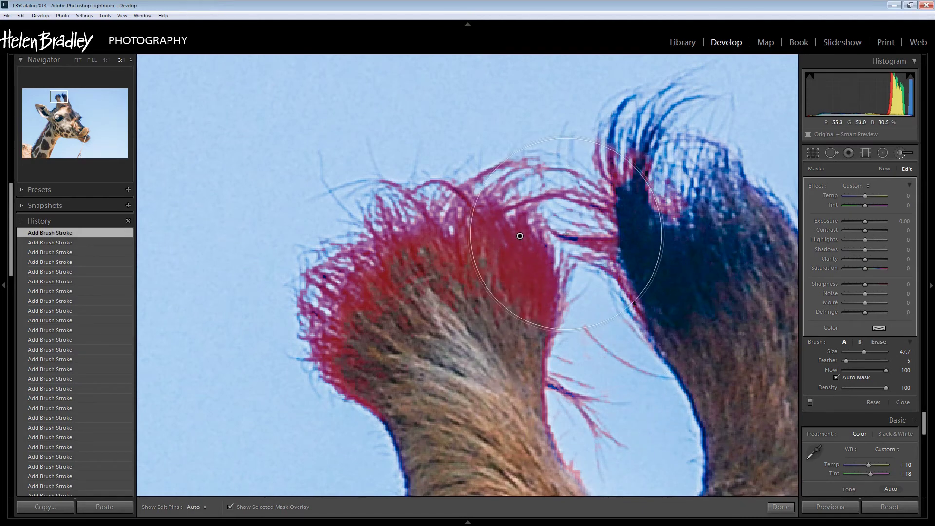
key(h)
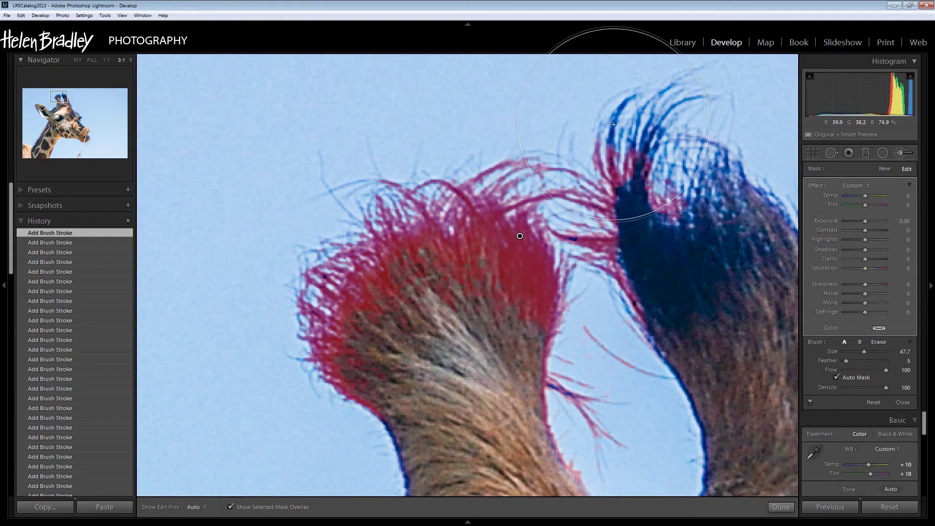
mouse_move(612, 138)
mouse_down()
mouse_move(648, 127)
mouse_move(620, 139)
mouse_up()
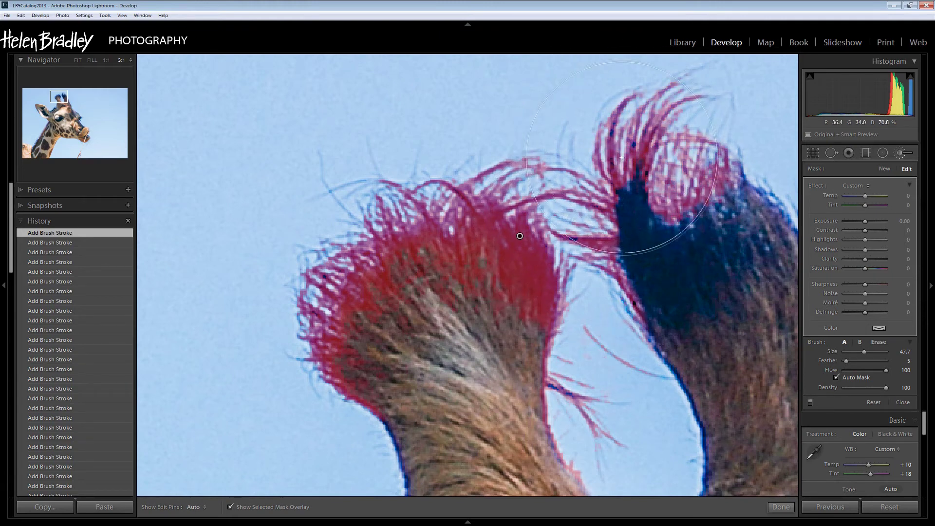
click(645, 218)
mouse_move(645, 219)
mouse_down()
mouse_move(728, 222)
mouse_move(772, 198)
mouse_up()
key(h)
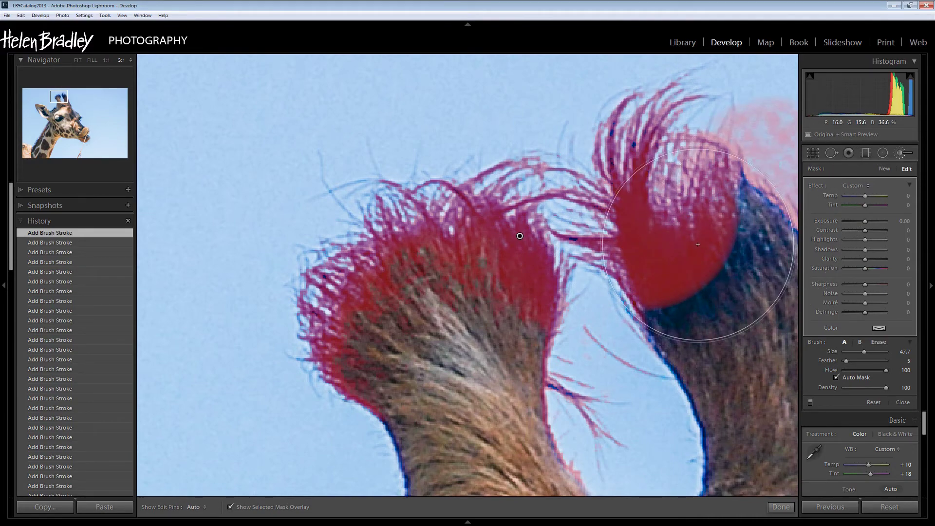
key(ctrl+z)
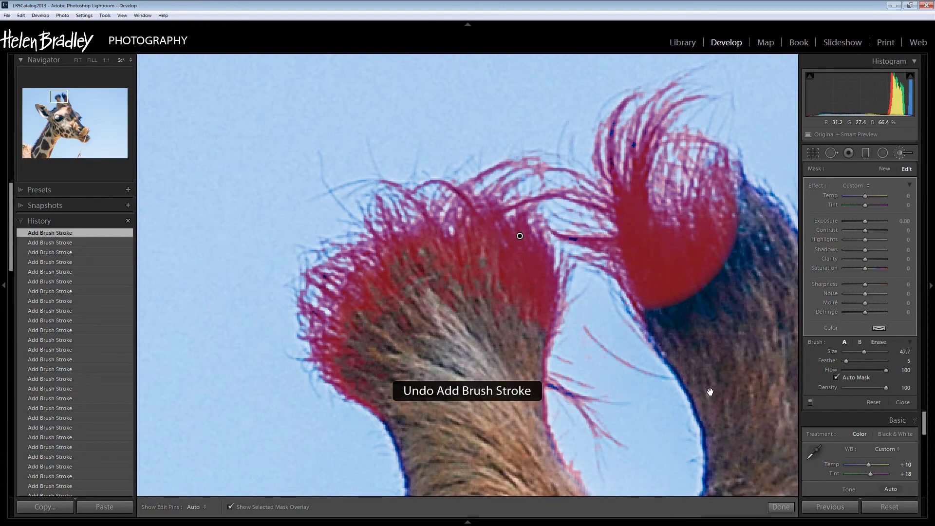
- Extend the mask down the fringed edges of the right horn and along the outer edge of the left horn
drag(710, 387, 595, 329)
drag(546, 199, 577, 274)
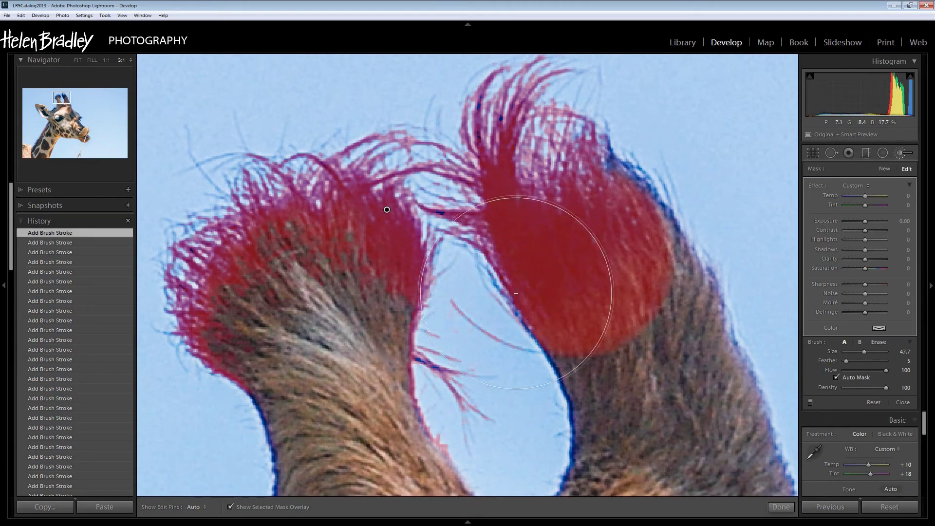
drag(555, 372, 563, 394)
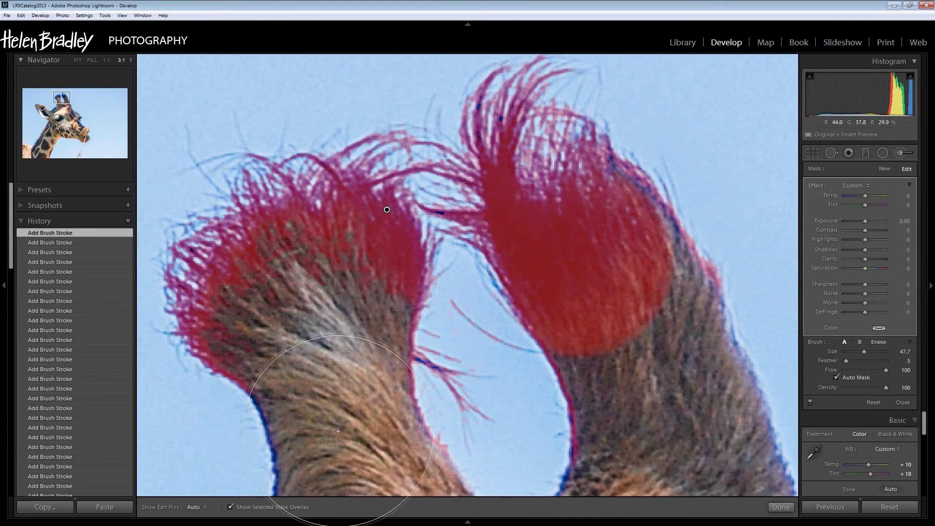
drag(334, 510, 365, 198)
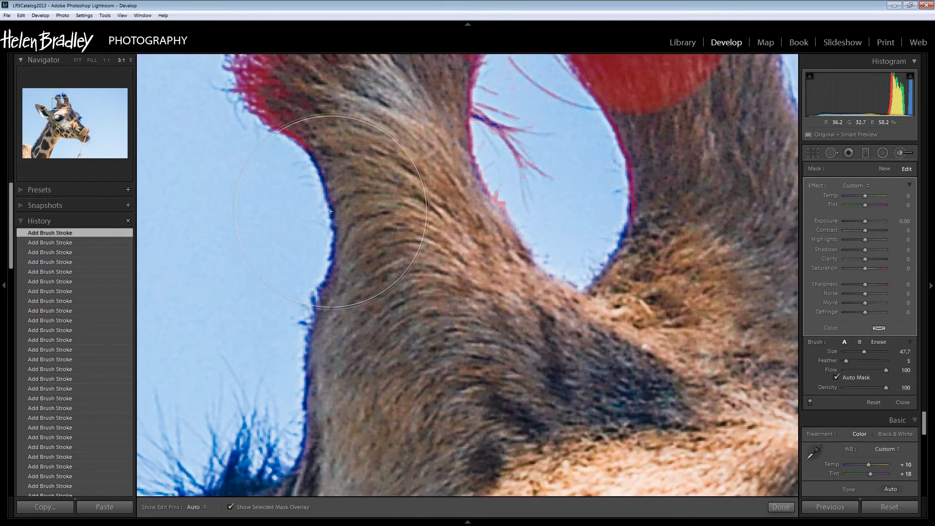
drag(321, 161, 306, 409)
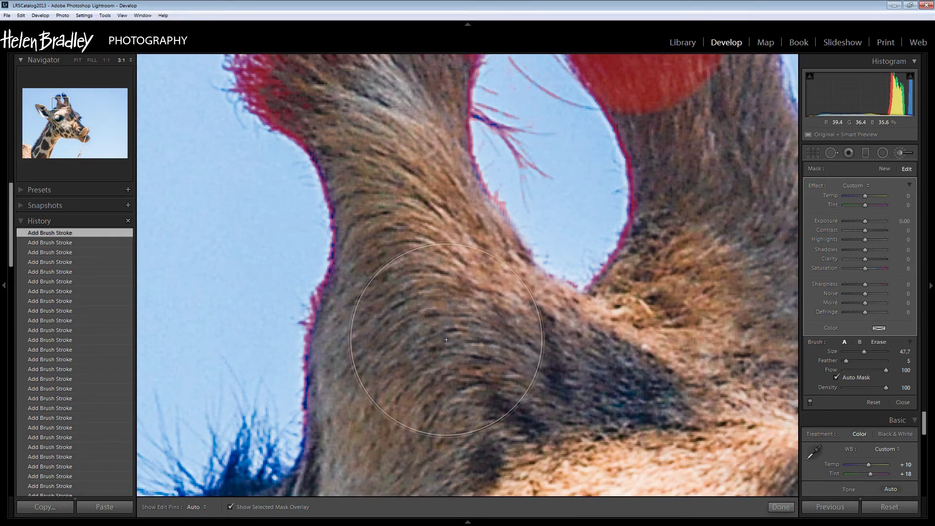
- Extend the mask over the blue-fringed hair tuft behind the base of the left horn
drag(372, 382, 523, 162)
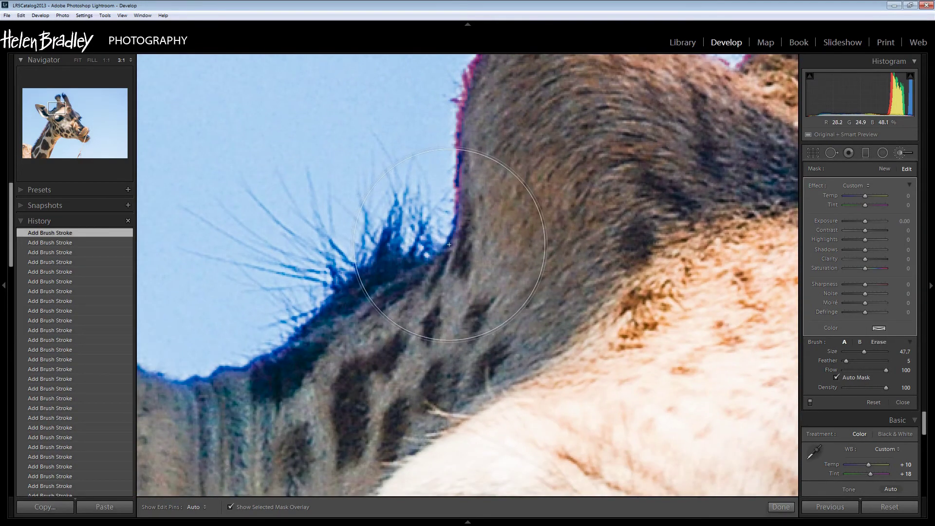
drag(450, 241, 386, 238)
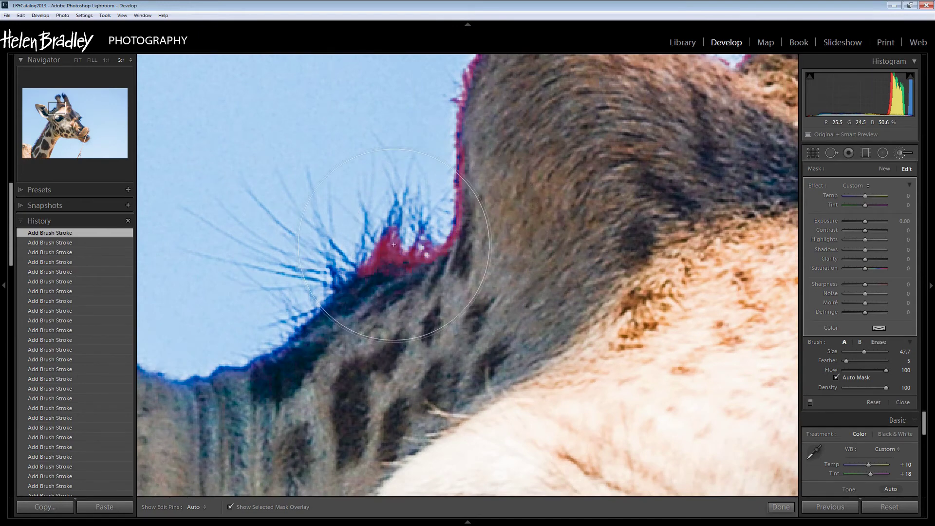
key(h)
key(h)
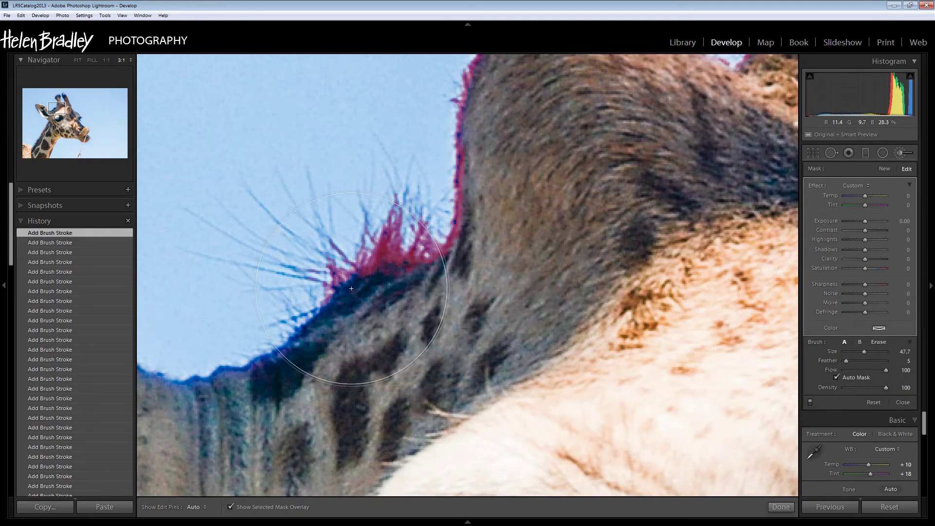
drag(385, 236, 345, 285)
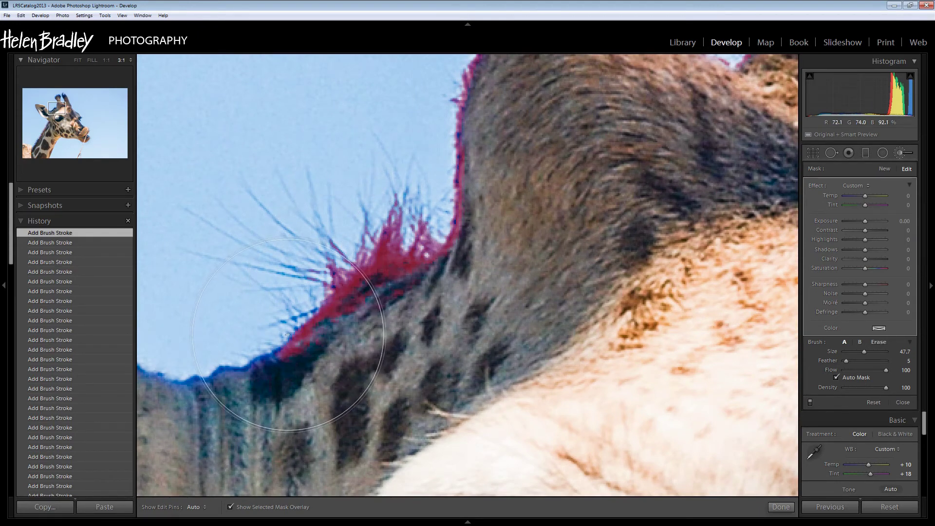
- Extend the mask along the top edge of the head to the ear, undoing the stroke that spills onto the sky
click(302, 314)
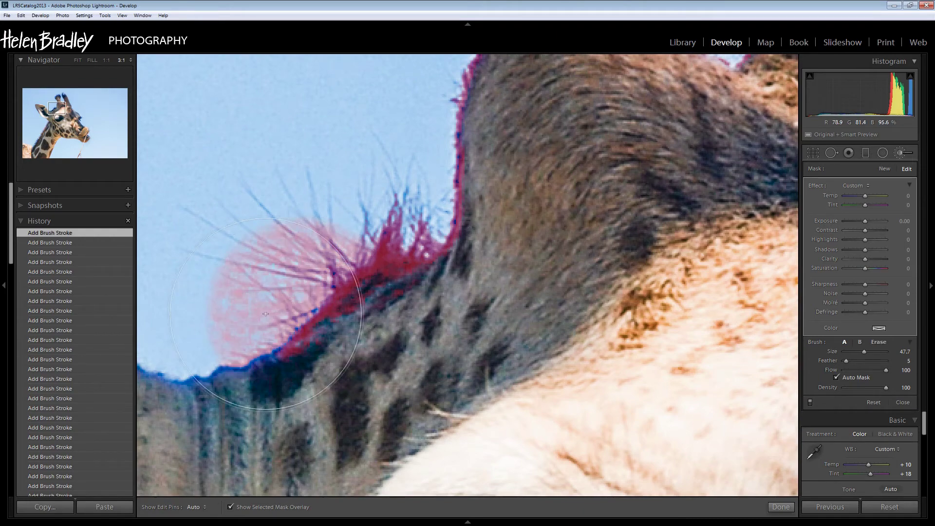
key(ctrl+z)
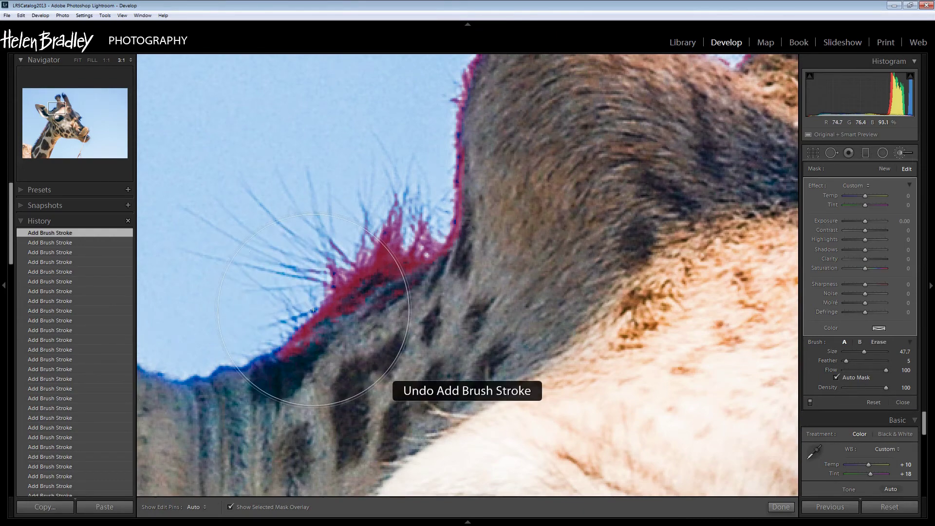
mouse_move(313, 310)
mouse_down()
mouse_move(276, 351)
mouse_move(348, 341)
mouse_move(377, 302)
mouse_move(272, 324)
mouse_move(190, 244)
mouse_up()
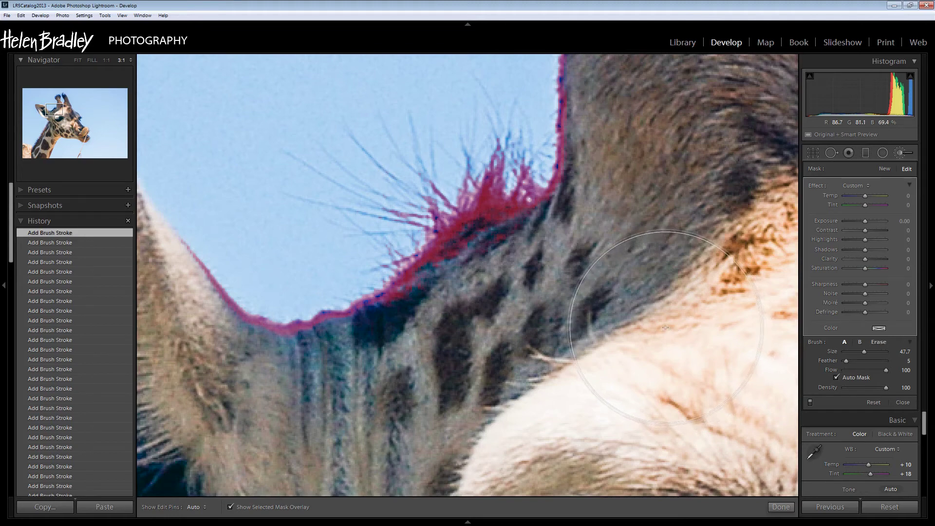
- Hide the mask overlay and try a Defringe of 100 on the masked hair, resetting it to 0
key(z)
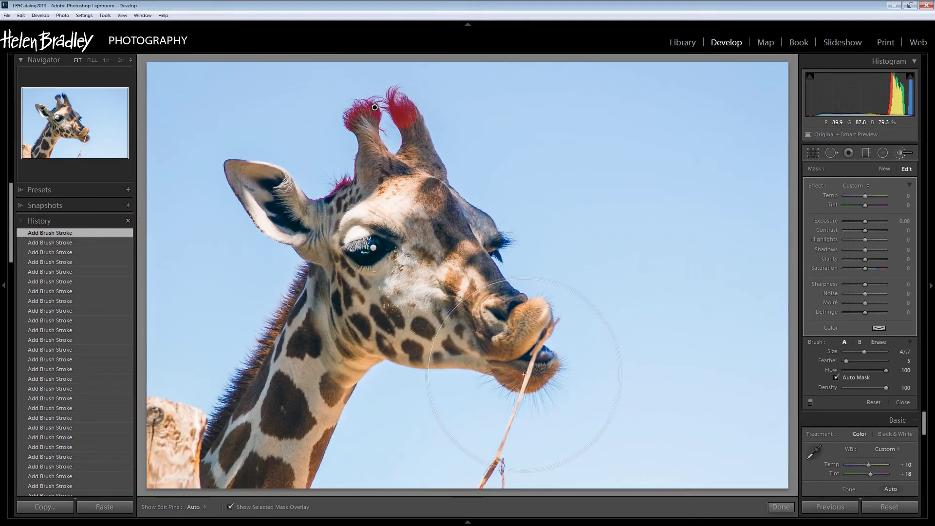
click(230, 508)
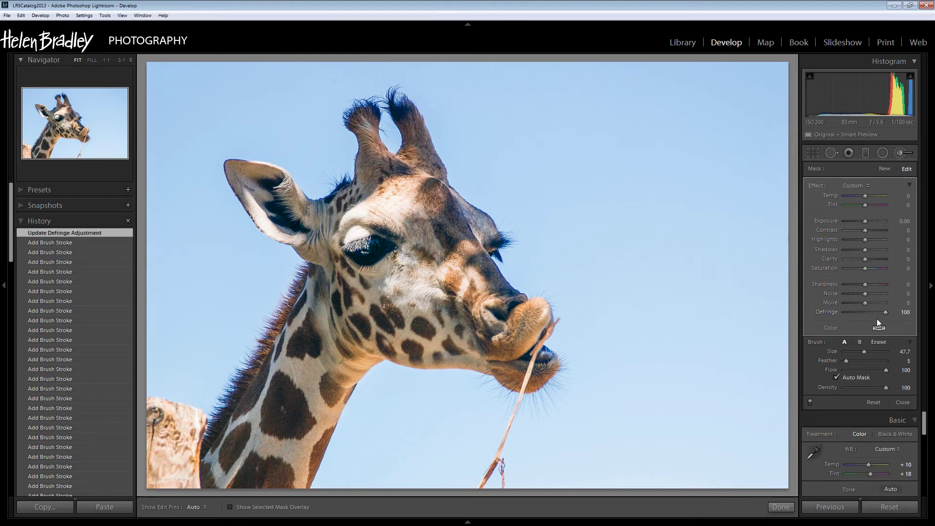
double_click(829, 313)
- Tint the masked hair yellow with hue 56 and saturation 96, and finish the brush adjustment
click(879, 328)
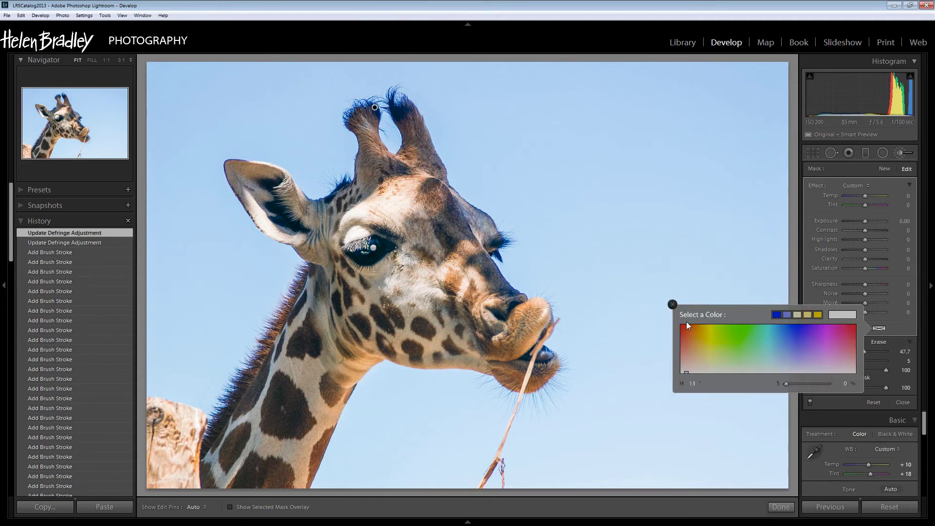
drag(709, 343, 710, 330)
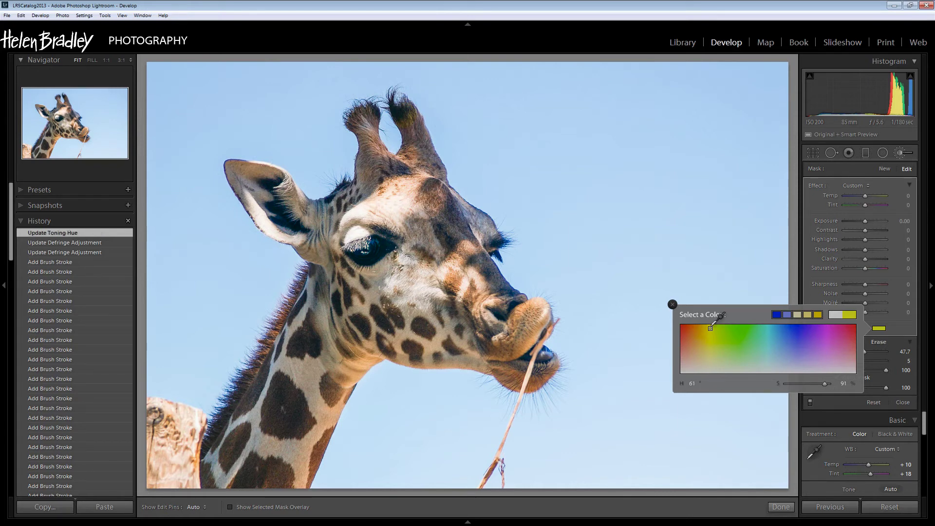
click(709, 329)
click(711, 327)
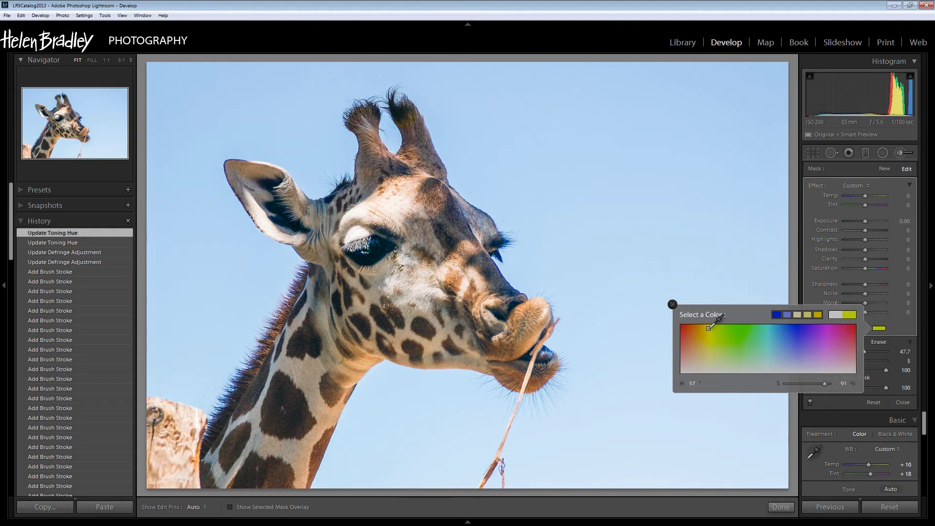
drag(709, 328, 708, 327)
click(708, 326)
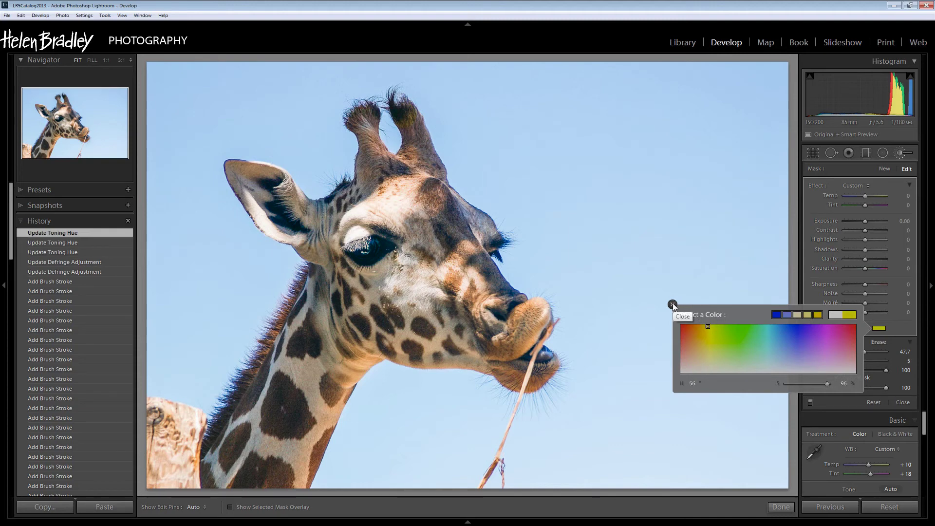
click(673, 305)
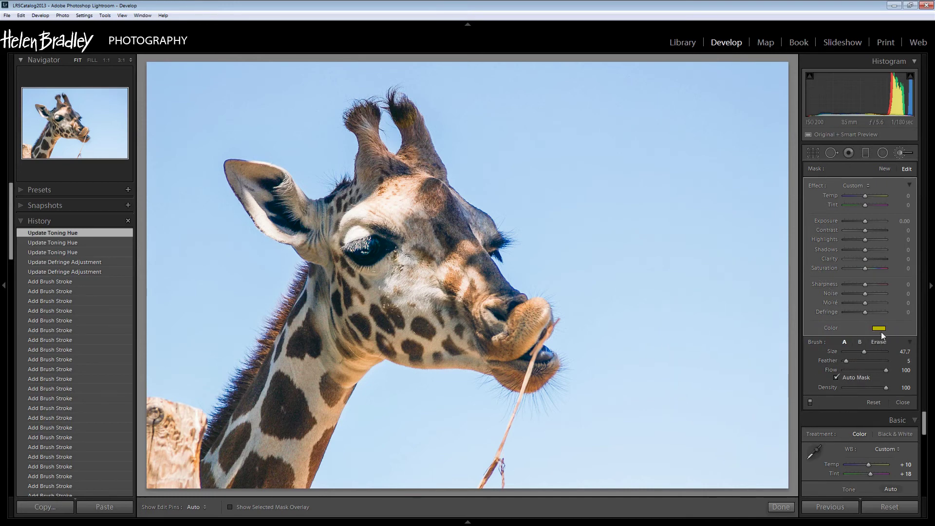
click(781, 508)
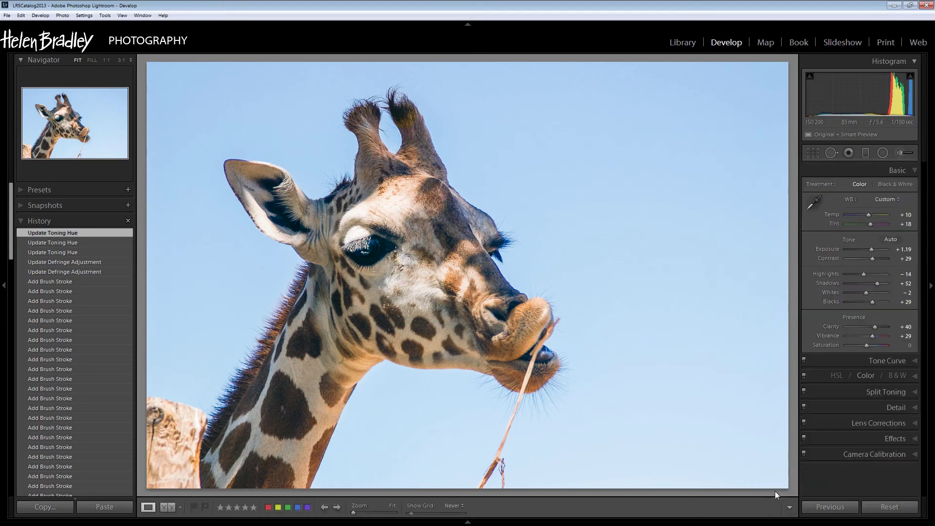
- Compare the horn hair before and after the colour tint using the edit history, ending on the latest state
click(52, 282)
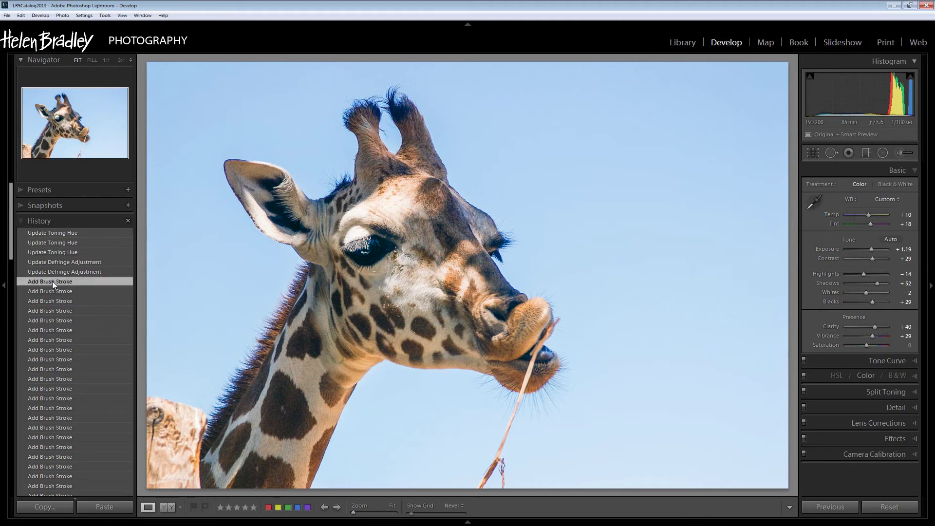
click(72, 233)
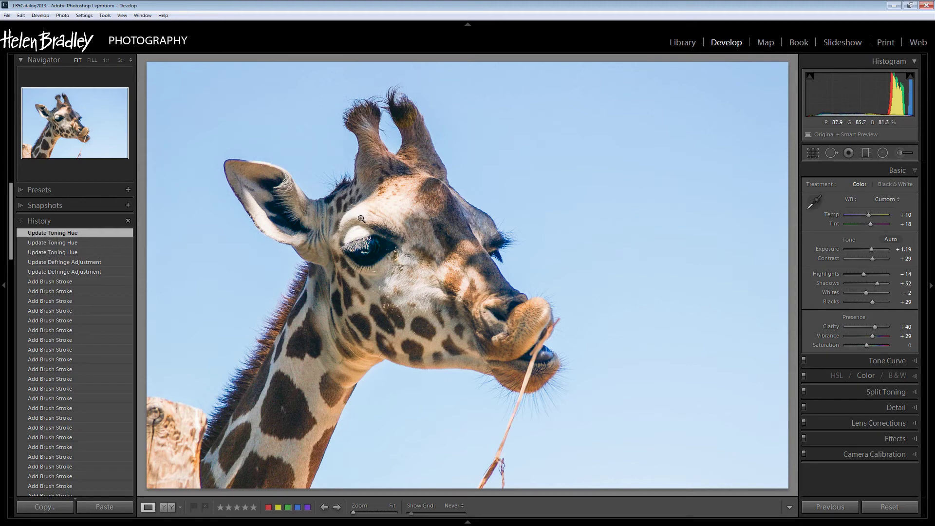
click(57, 282)
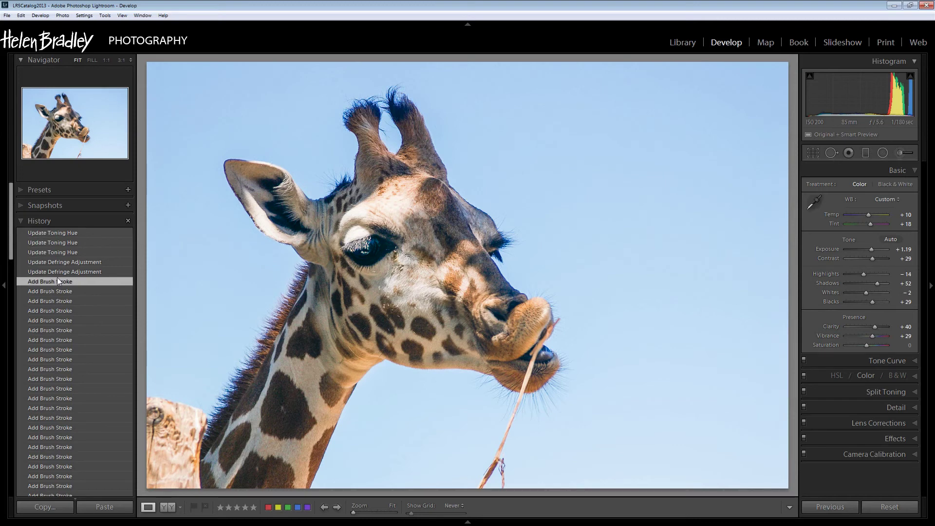
click(73, 234)
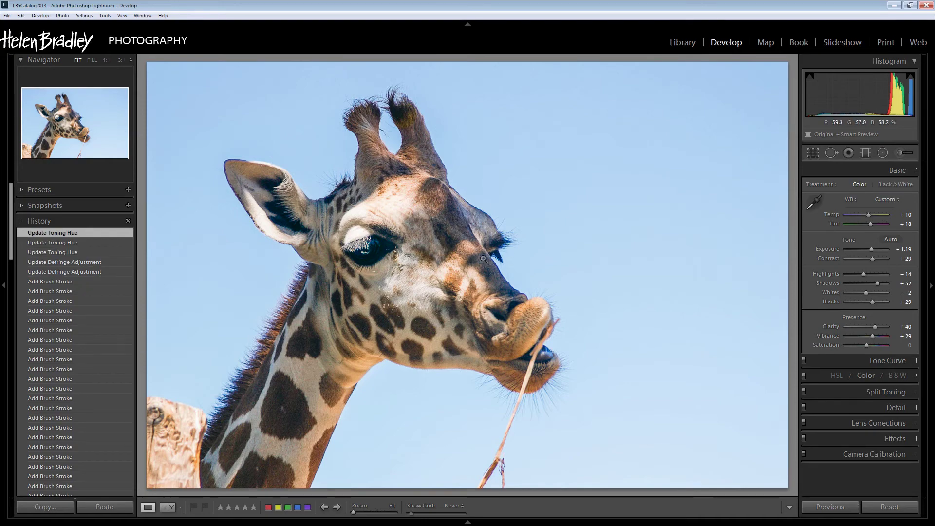
- Start a new brush adjustment, paint over the far eye's lower lashes and show the mask overlay
click(494, 242)
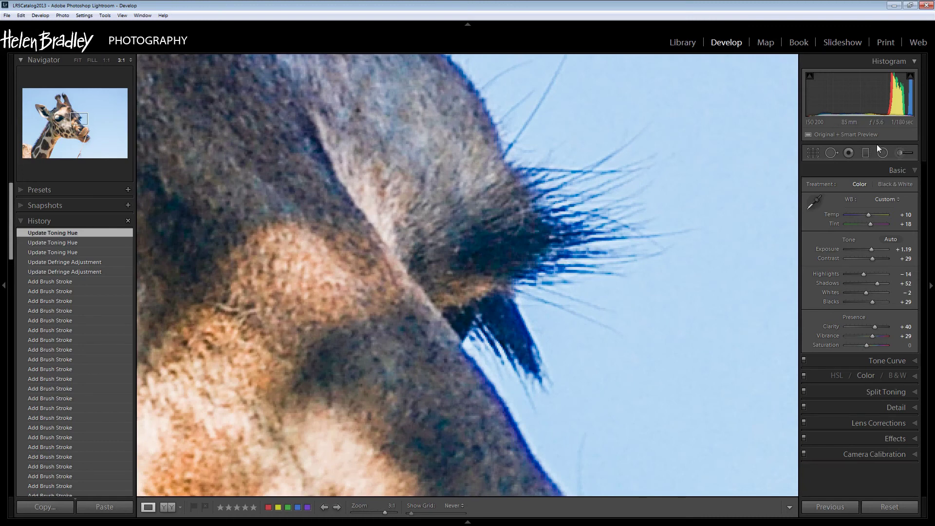
click(902, 152)
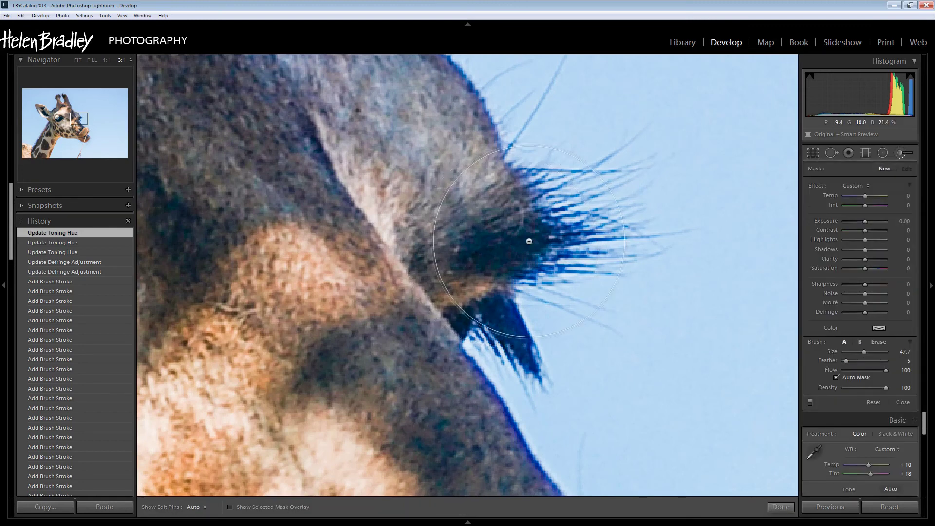
click(509, 319)
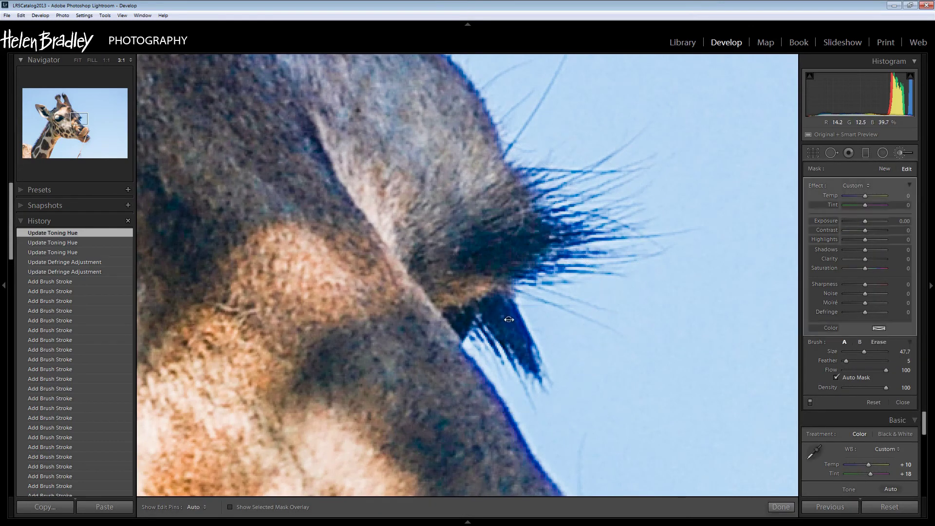
click(229, 507)
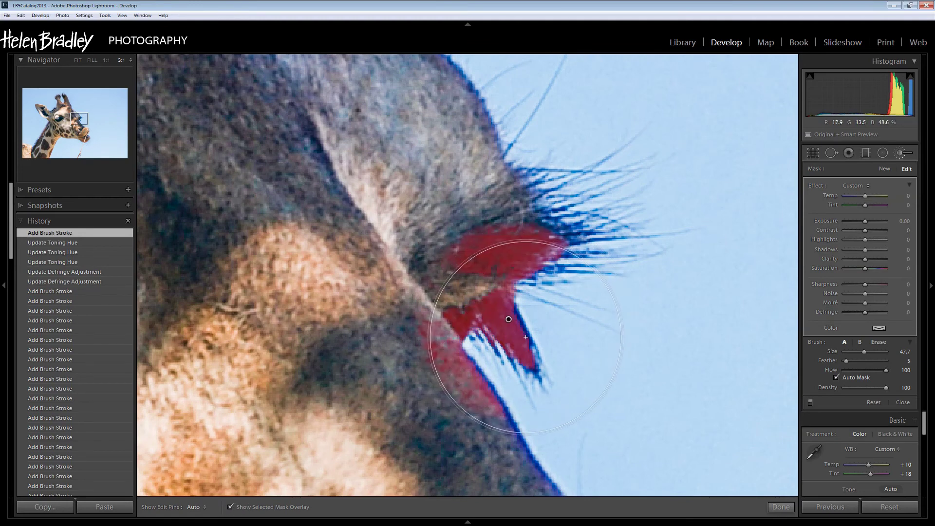
drag(525, 337, 531, 339)
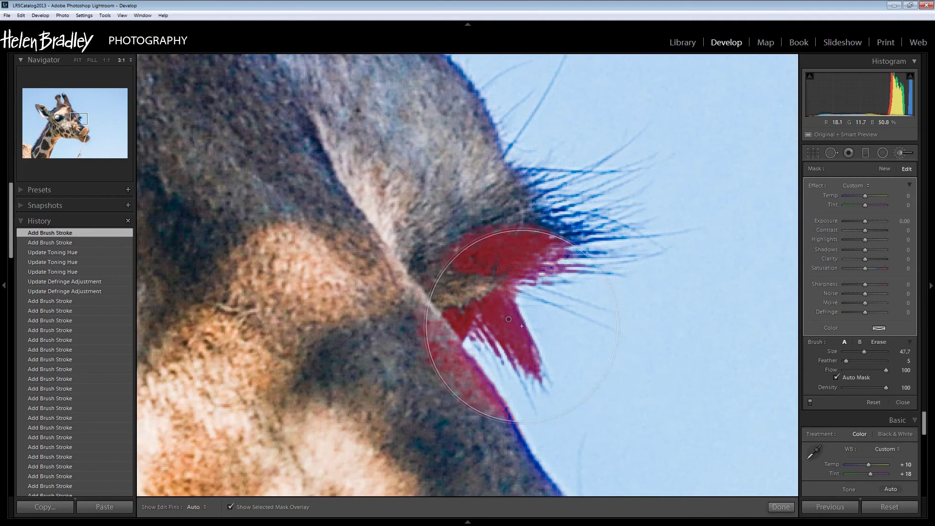
key(h)
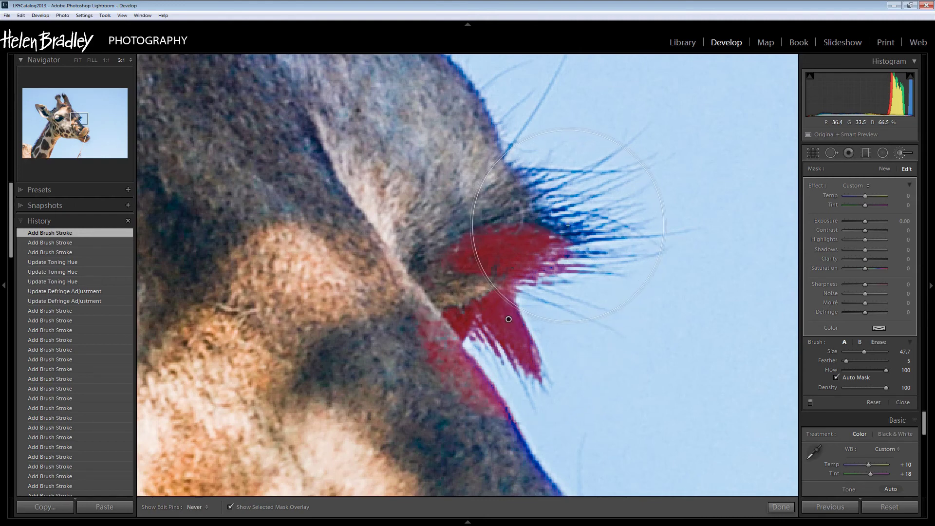
- Extend the mask over the far eye's upper lashes and brow, undoing the stroke that spills onto the sky
key(h)
mouse_move(568, 225)
mouse_down()
mouse_move(545, 204)
mouse_move(580, 184)
mouse_move(580, 122)
mouse_up()
key(h)
key(ctrl+z)
key(h)
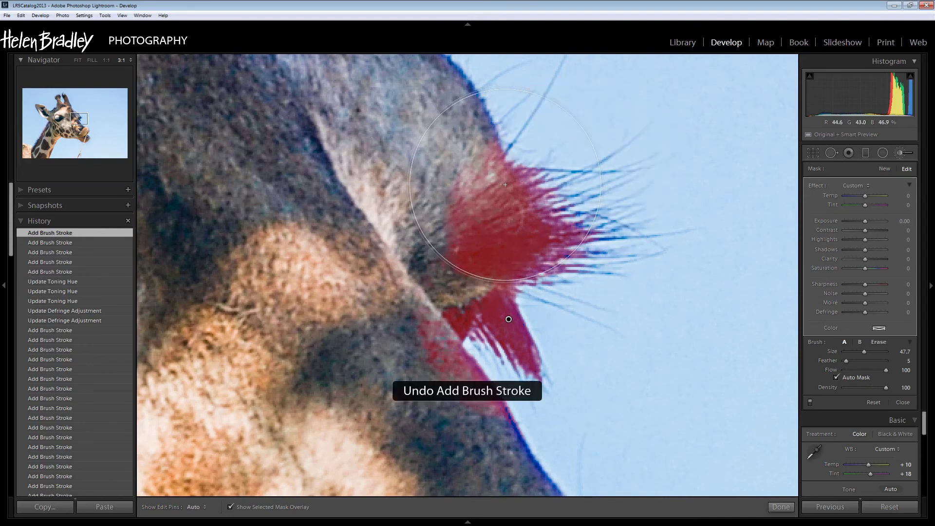
- Try to paint the mask over the fine outer tips of the far eye's lashes at 4:1 zoom, undoing each stroke
click(130, 60)
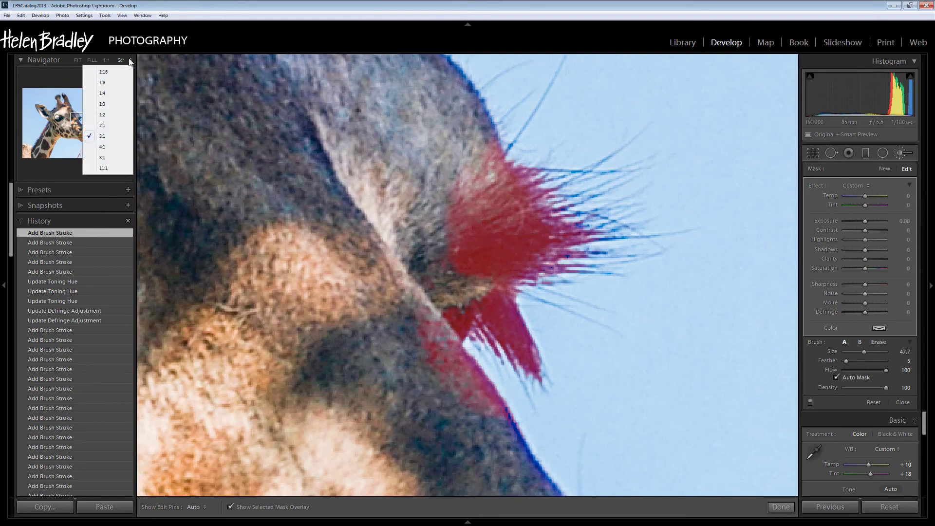
click(101, 147)
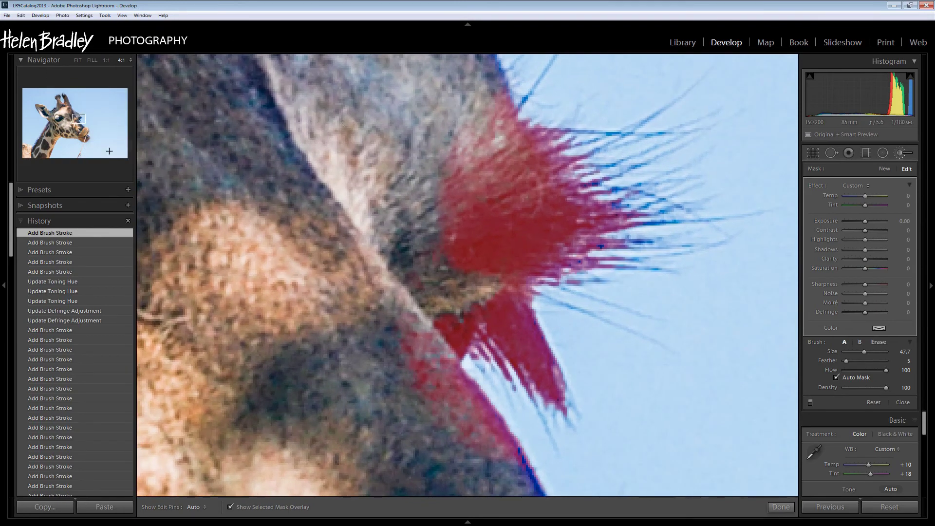
click(614, 132)
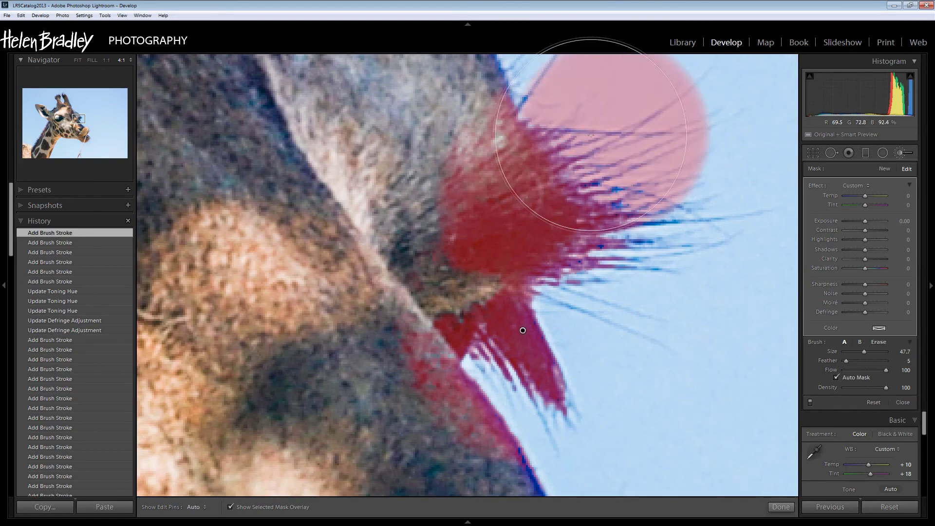
key(ctrl+z)
drag(619, 146, 538, 192)
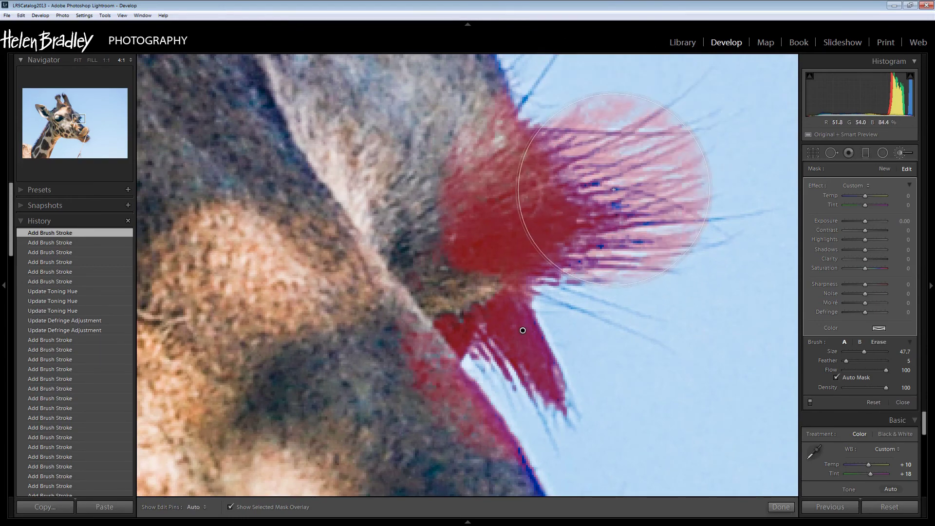
key(ctrl+z)
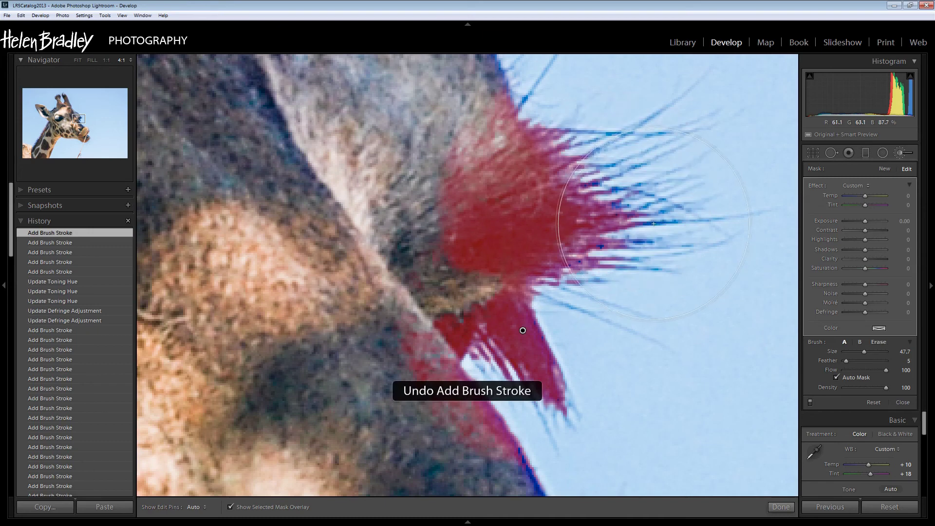
click(656, 223)
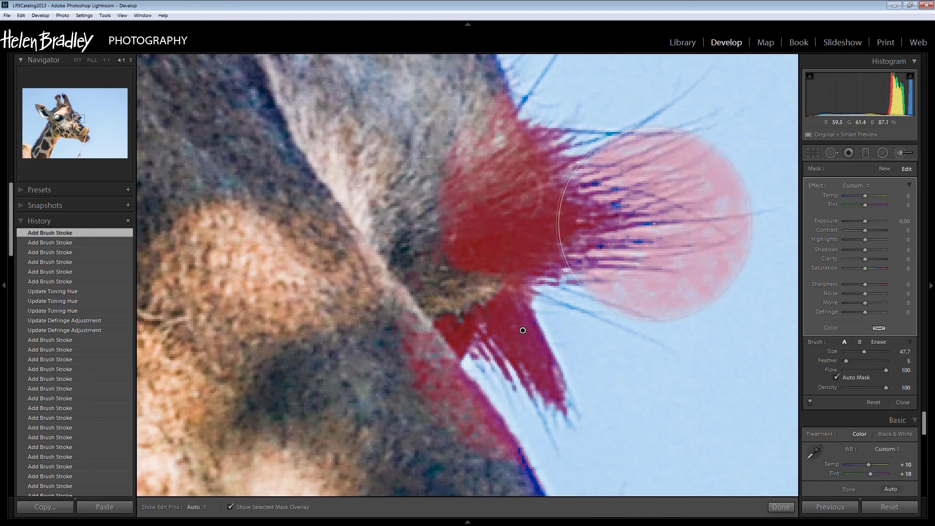
key(ctrl+z)
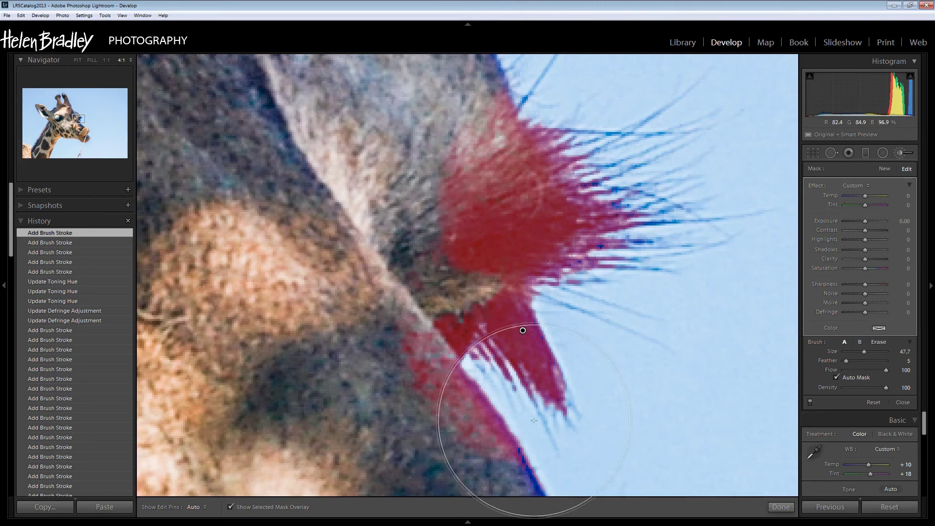
- Paint the mask along the blue-fringed edge of the face from below the far eye down to the muzzle
mouse_move(577, 392)
mouse_down()
mouse_move(521, 115)
mouse_move(497, 125)
mouse_move(459, 199)
mouse_move(464, 213)
mouse_move(534, 286)
mouse_move(533, 309)
mouse_move(593, 371)
mouse_move(659, 376)
mouse_up()
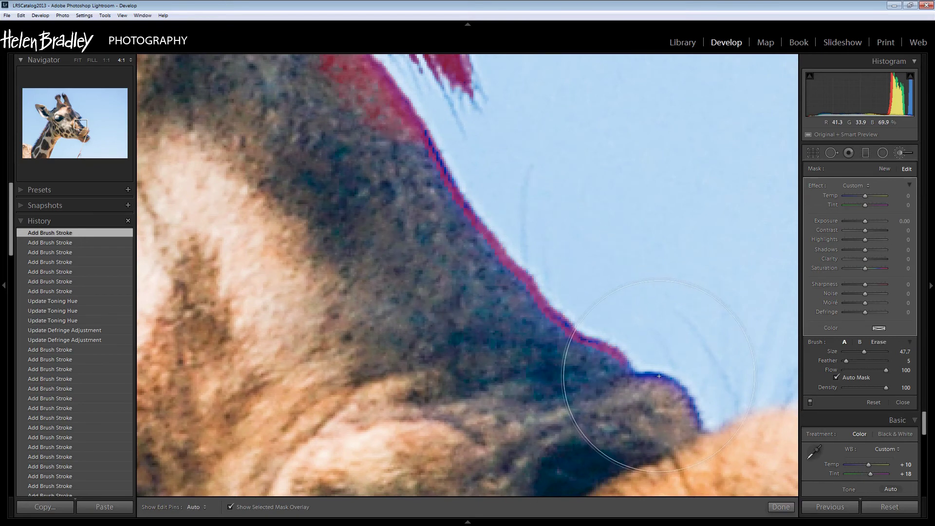
click(632, 372)
drag(597, 336, 560, 321)
mouse_move(466, 166)
mouse_down()
mouse_move(411, 171)
mouse_move(407, 146)
mouse_move(418, 147)
mouse_up()
mouse_move(654, 286)
mouse_down()
mouse_move(384, 147)
mouse_move(392, 140)
mouse_up()
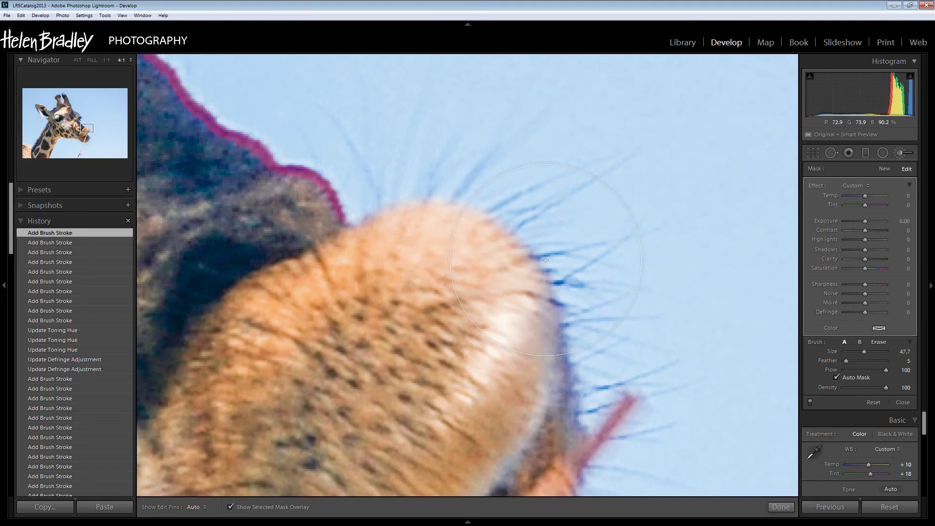
- Paint the mask over the blue-fringed whiskers along the front of the muzzle
click(559, 283)
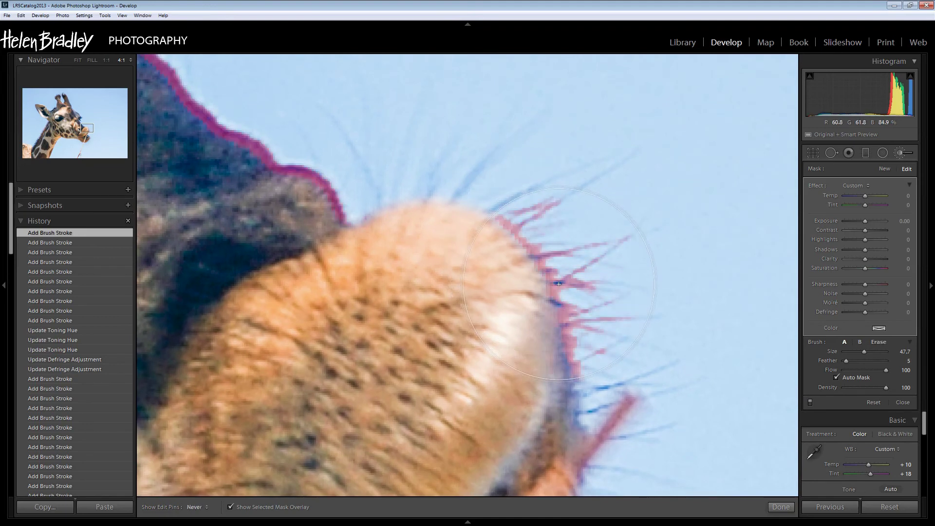
mouse_move(564, 344)
mouse_down()
mouse_move(519, 319)
mouse_move(459, 198)
mouse_up()
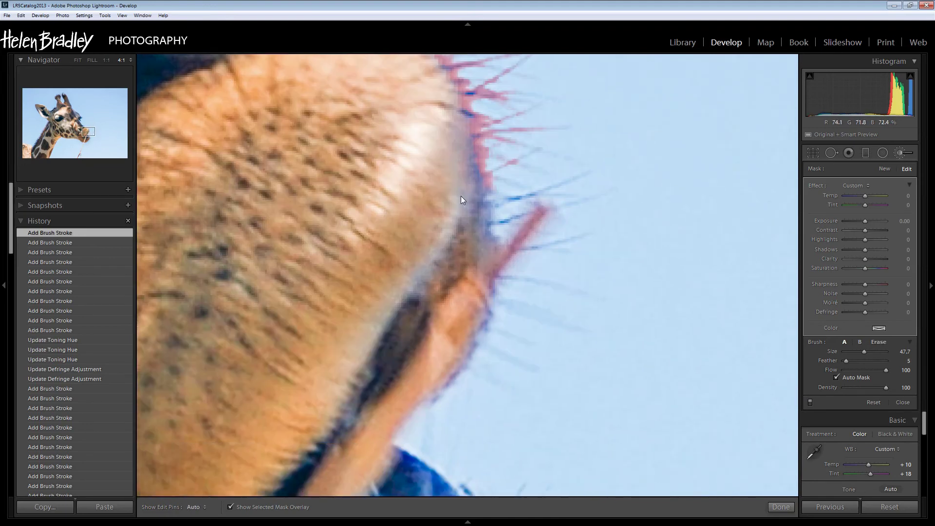
- Try to paint the mask over the whiskers around the twig's tip beside the muzzle, undoing each stroke
click(514, 199)
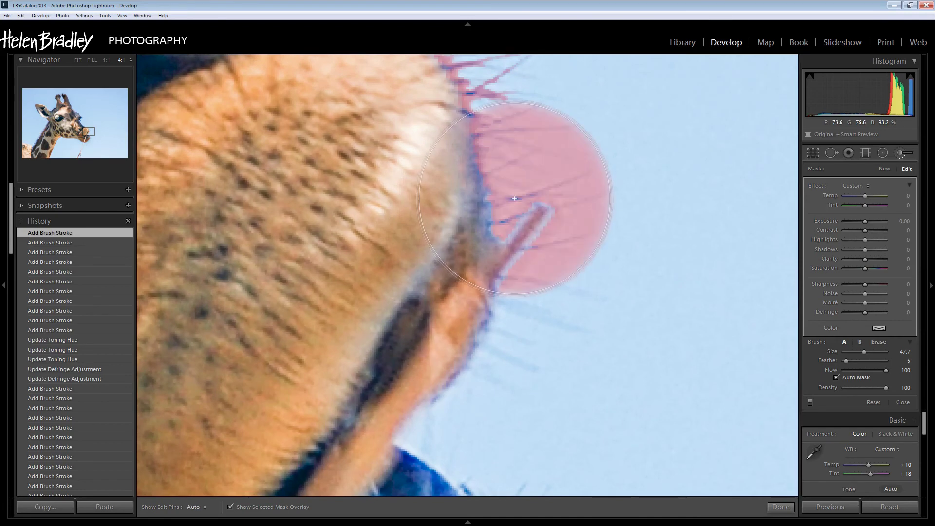
key(ctrl+z)
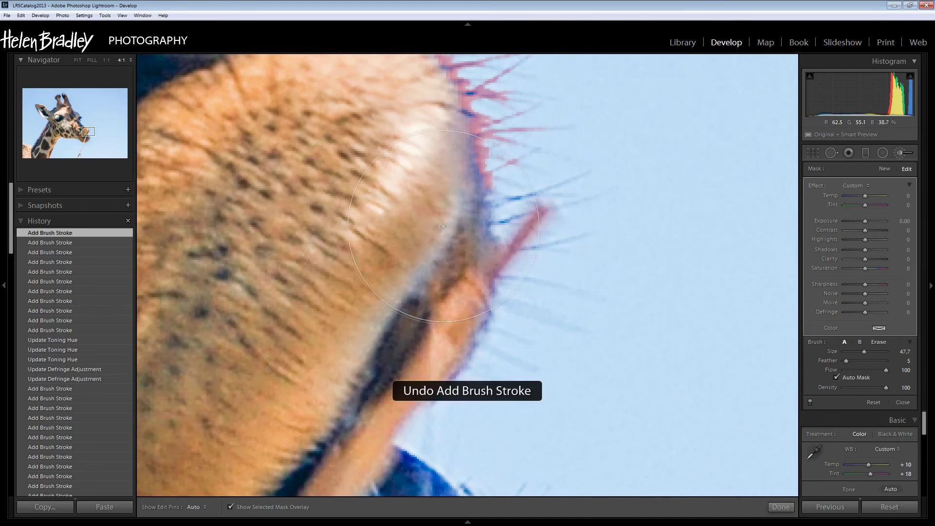
click(503, 221)
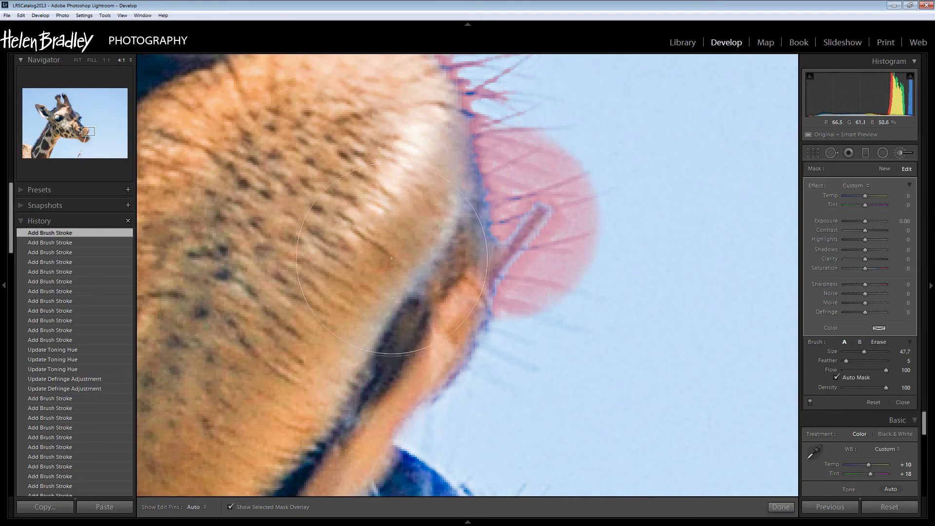
key(ctrl+z)
- Paint the mask over the blue-tinged inside of the mouth and the whiskers on the chin
drag(496, 342, 491, 88)
click(418, 182)
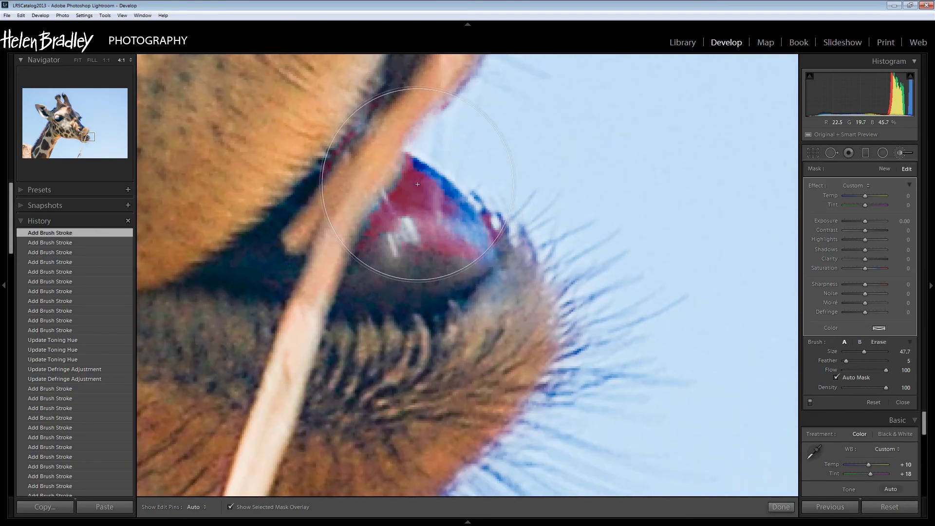
click(421, 183)
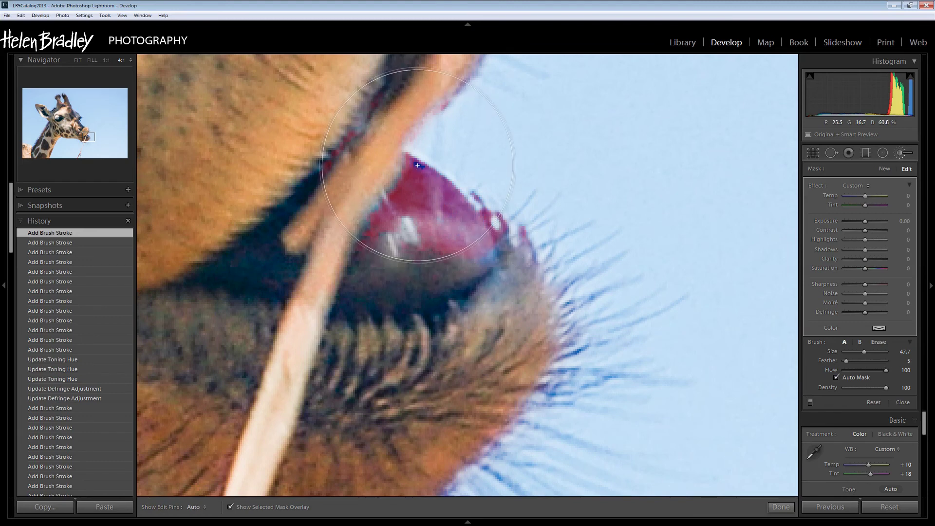
drag(567, 304, 574, 353)
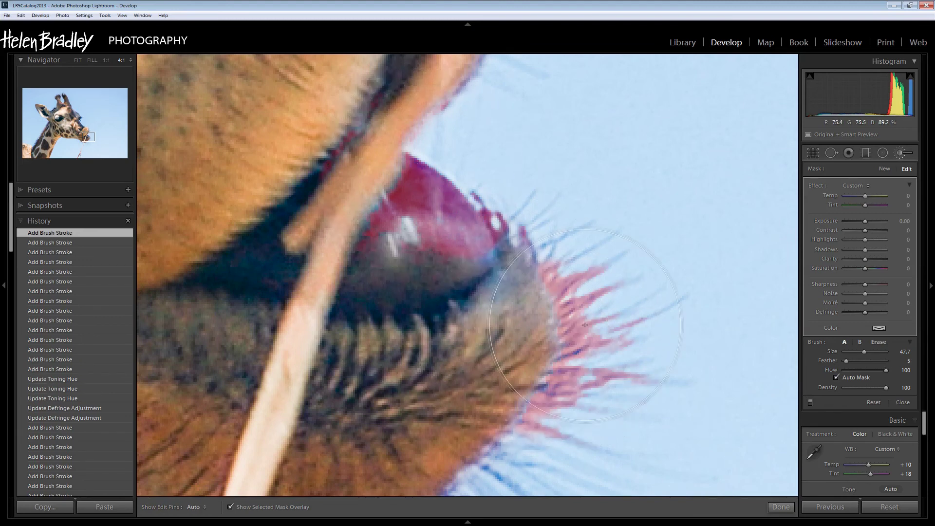
- Hide the mask overlay, tint the painted areas yellow with hue 58 and saturation 100%, and finish the brush adjustment
click(230, 507)
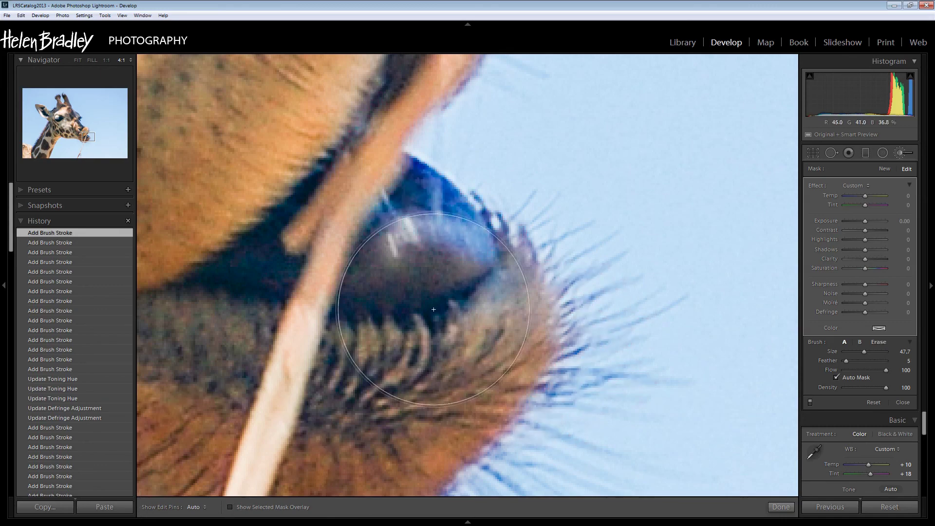
key(z)
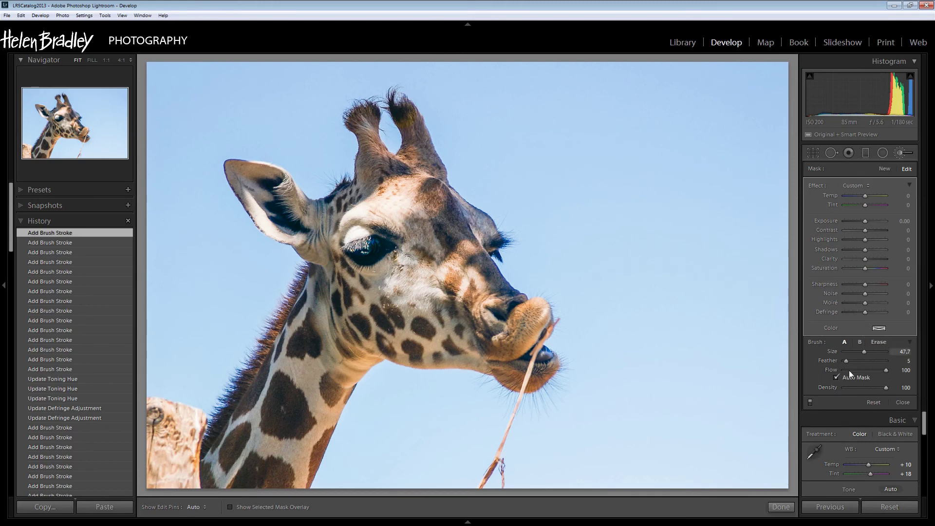
click(876, 330)
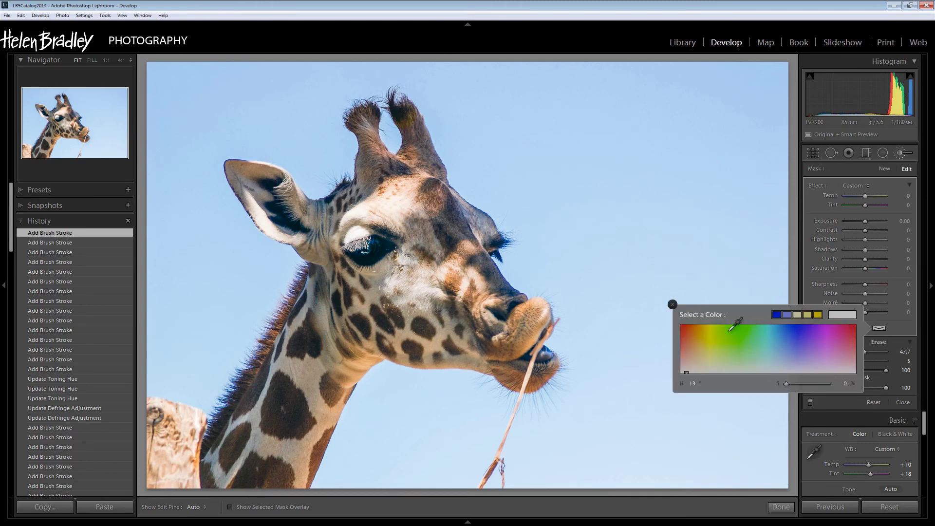
drag(717, 321, 710, 324)
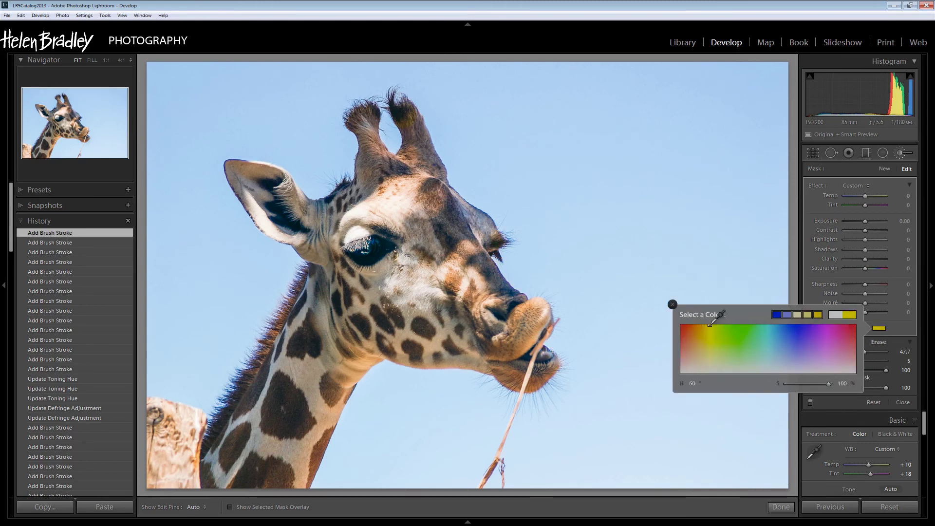
click(674, 305)
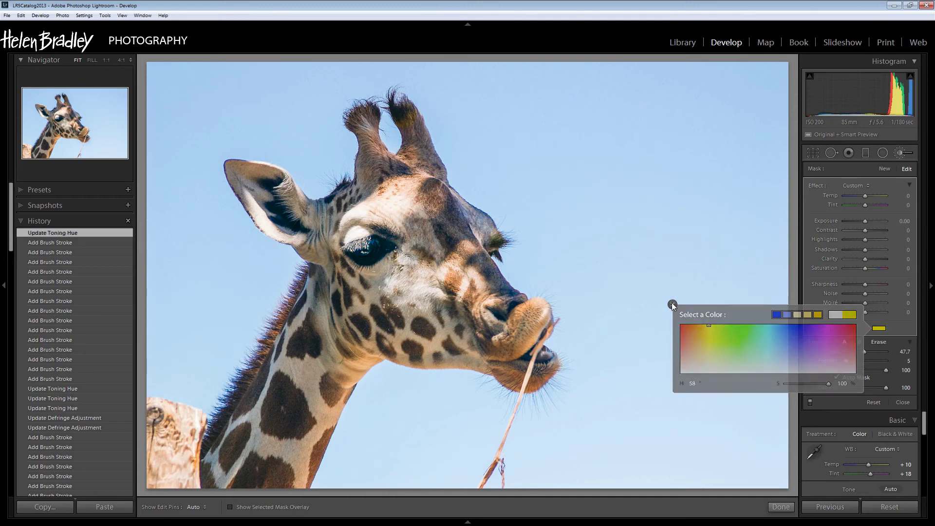
click(781, 507)
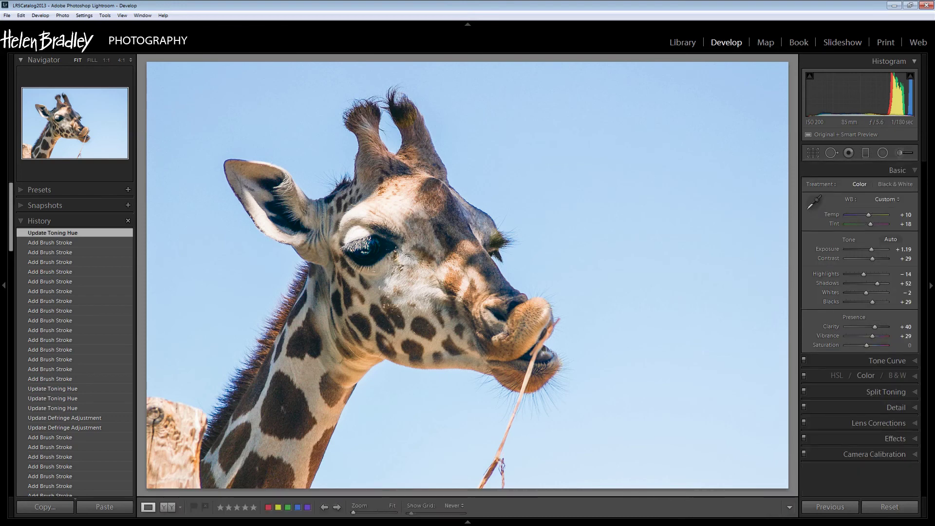
- Compare an earlier brush-stroke state in the history with the latest tinted state, ending on the latest
click(60, 438)
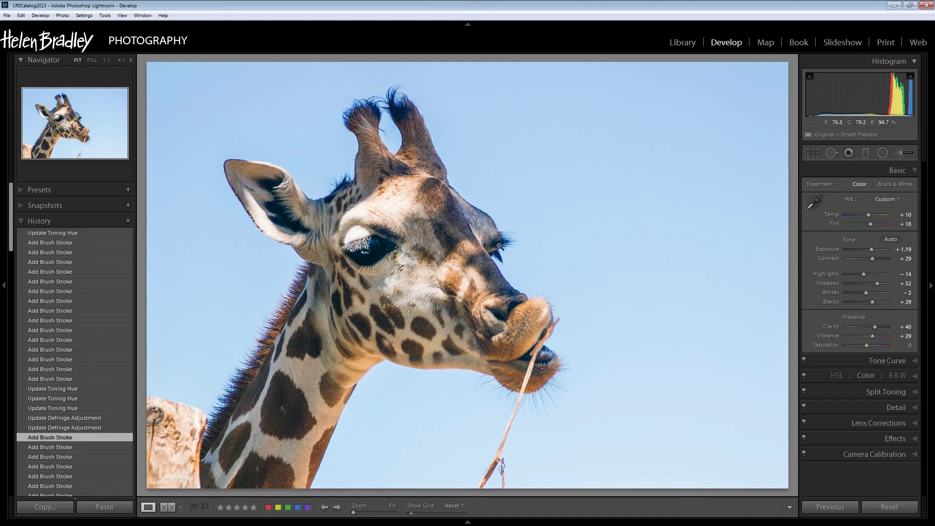
click(64, 236)
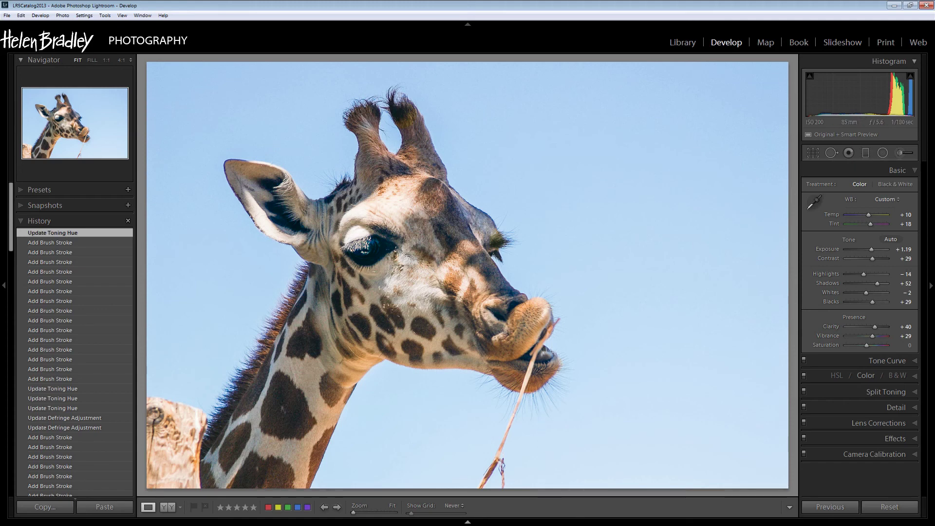
- Set the sharpening amount to 102, radius to 1.0 and detail to 4, using the greyscale preview
click(898, 407)
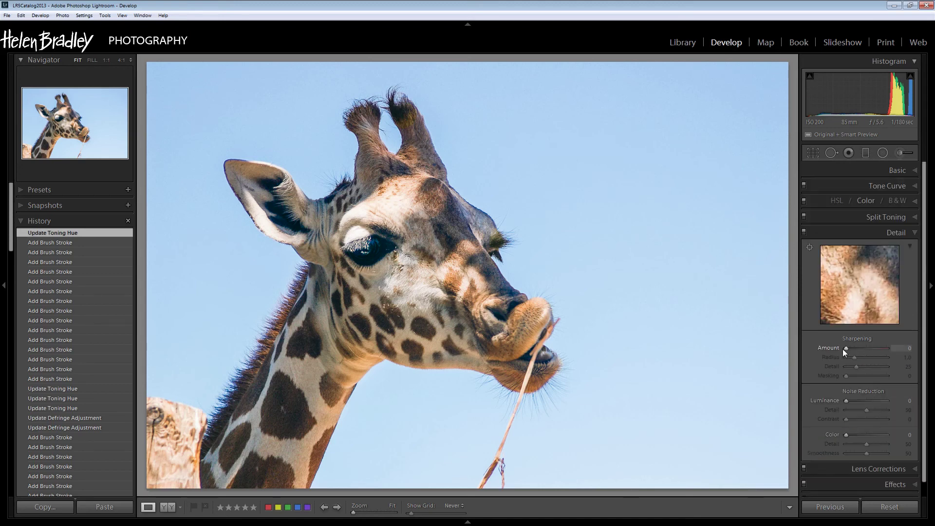
drag(859, 349, 873, 348)
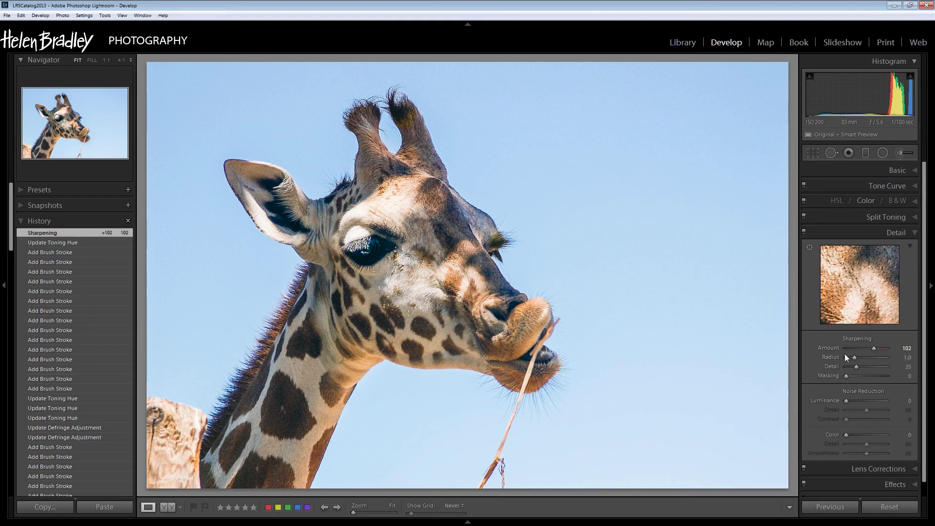
drag(855, 357, 867, 360)
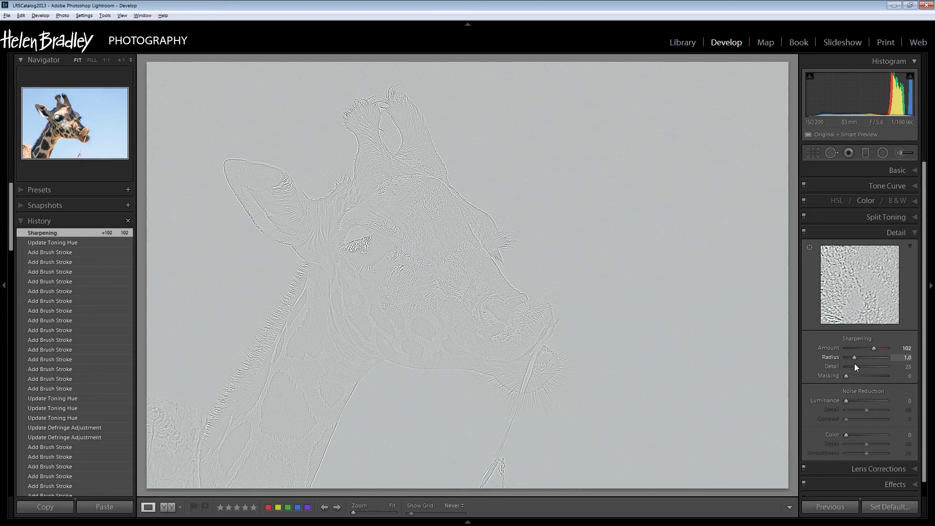
drag(855, 364, 857, 368)
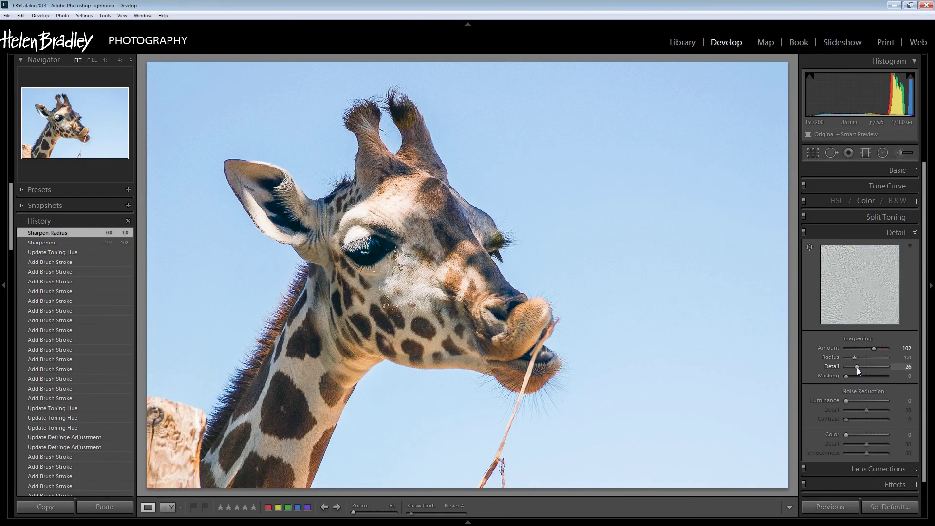
alt+click(858, 368)
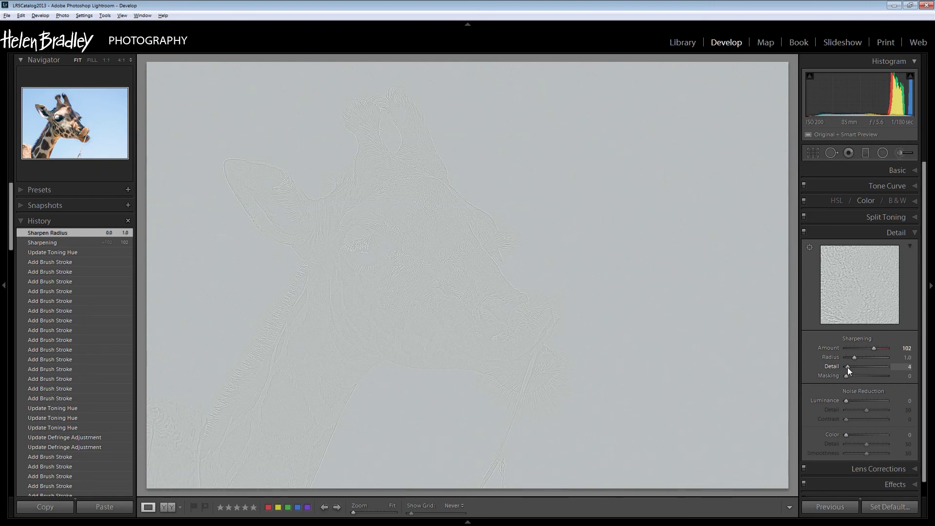
- Restrict the sharpening to edges with masking 89 and set the sharpening amount to 95
drag(848, 367, 884, 378)
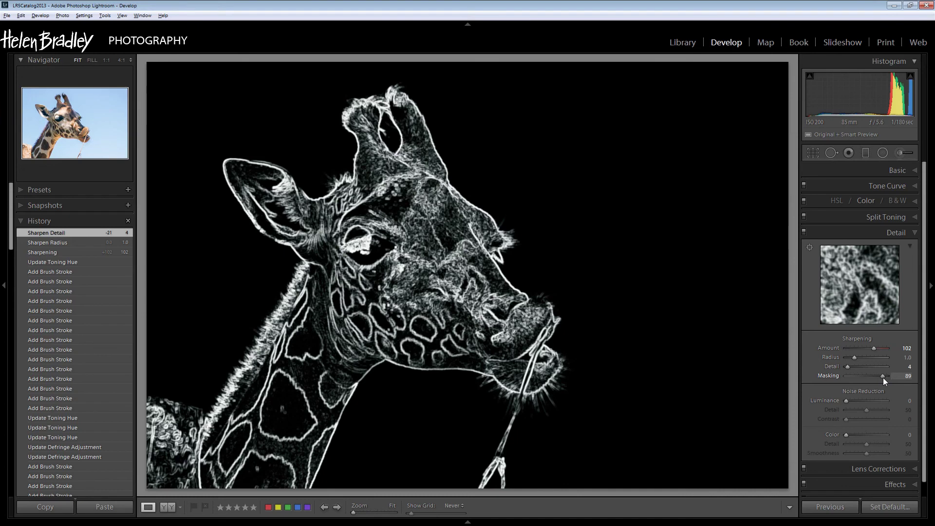
drag(883, 378, 871, 350)
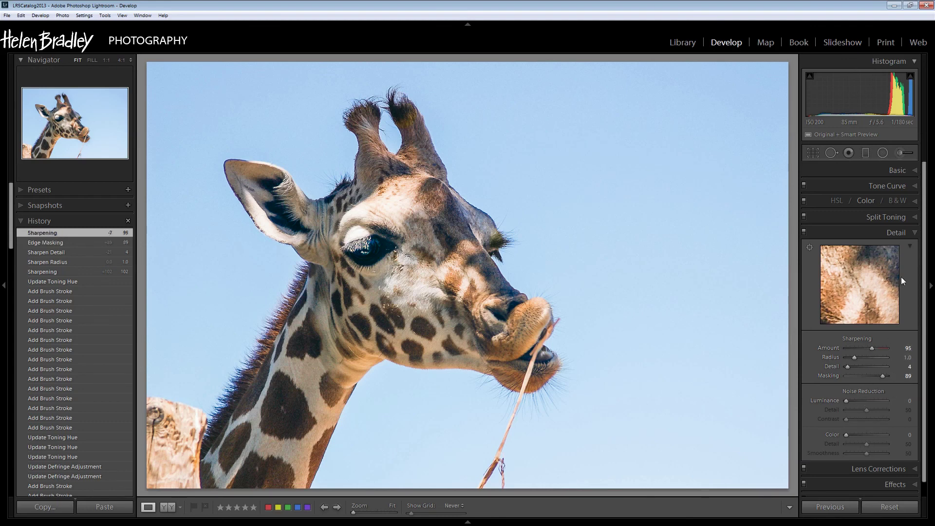
click(915, 233)
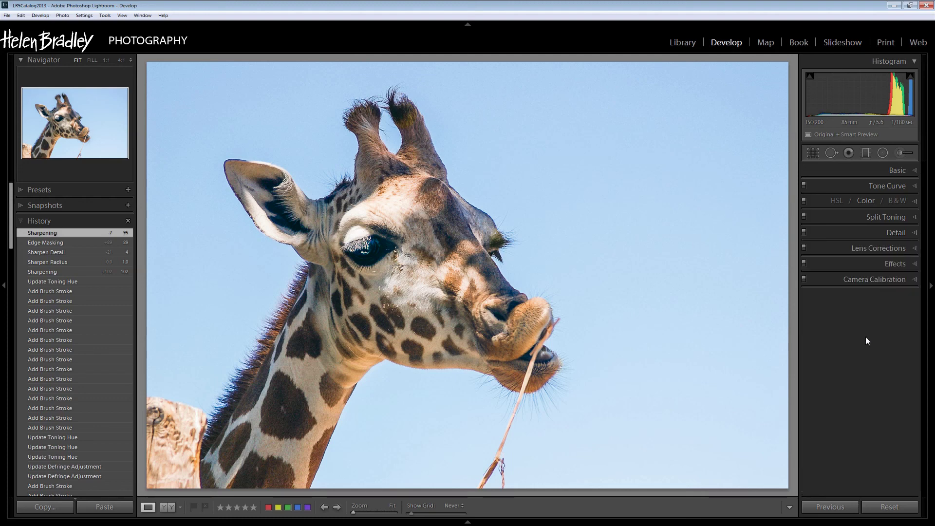